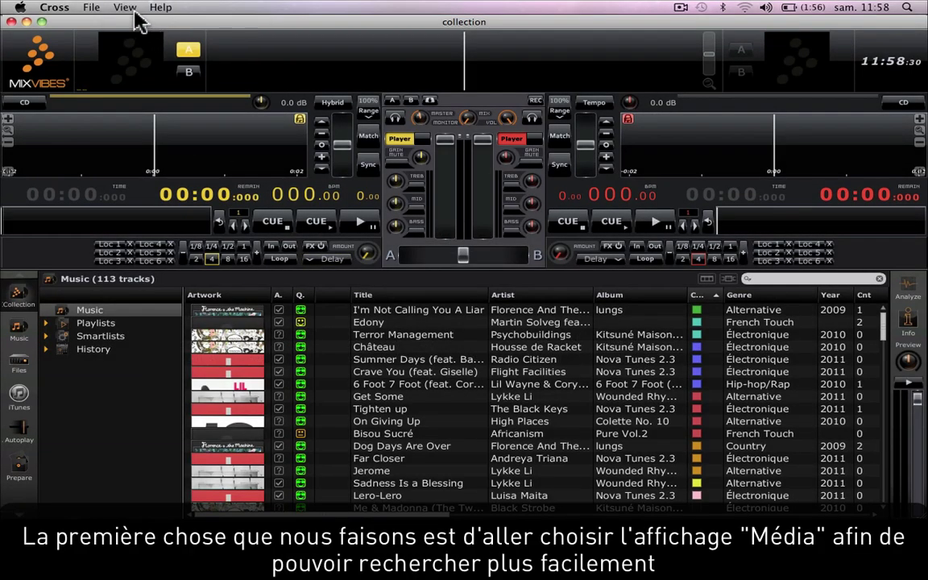
Toggle the display mode so the 113-track library fills the window instead of the decks.
{"action": "left_click", "coordinate": [127, 8]}
{"action": "left_click", "coordinate": [135, 26]}
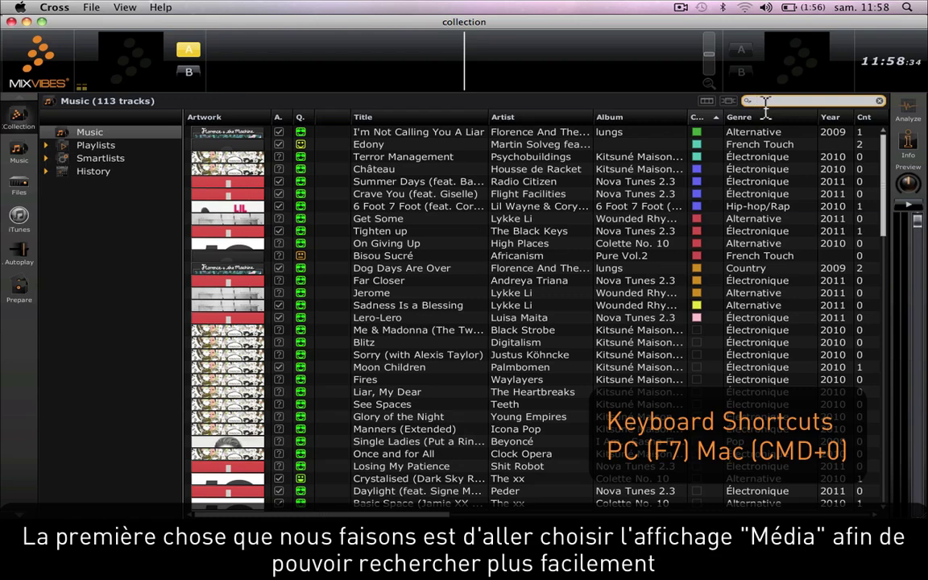
{"action": "type", "text": "flor"}
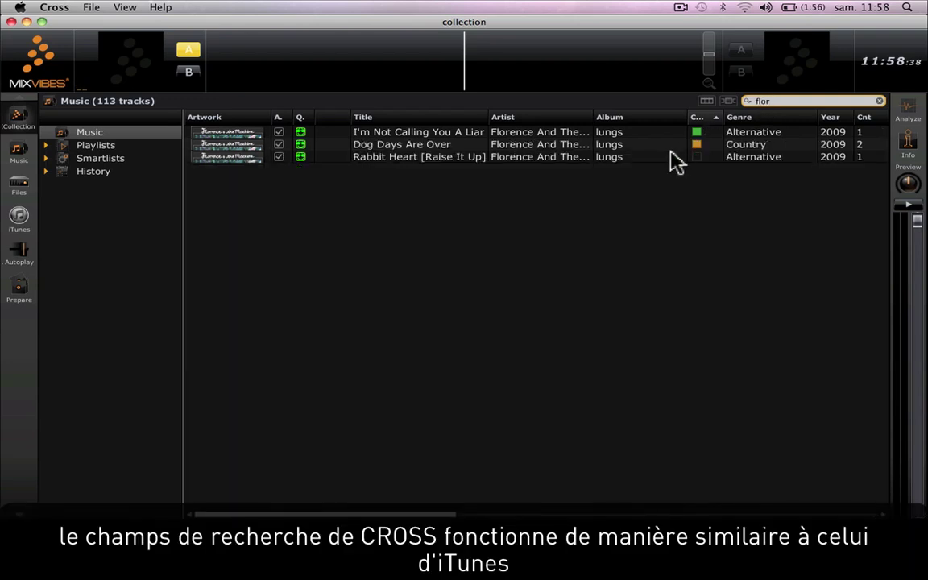
{"action": "left_click", "coordinate": [748, 102]}
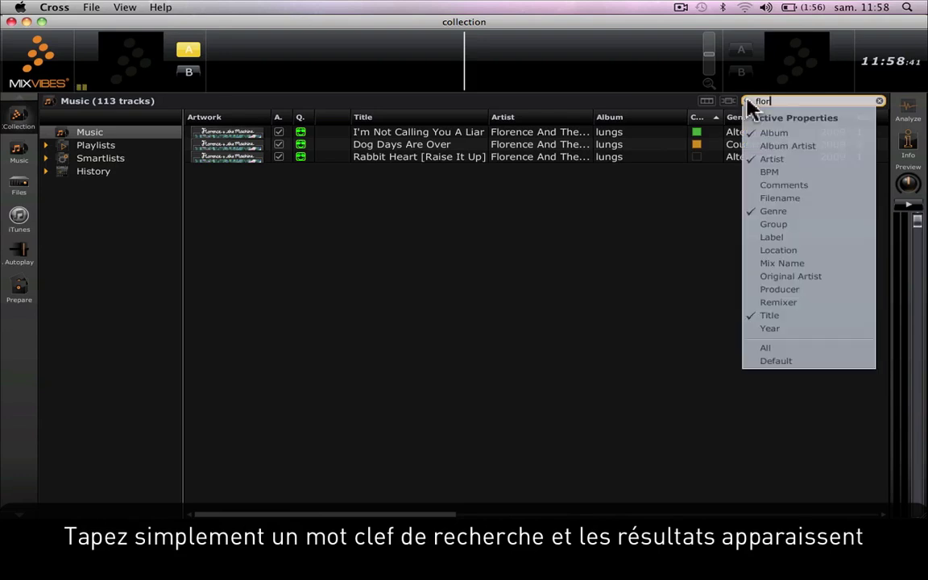
{"action": "left_click", "coordinate": [770, 175]}
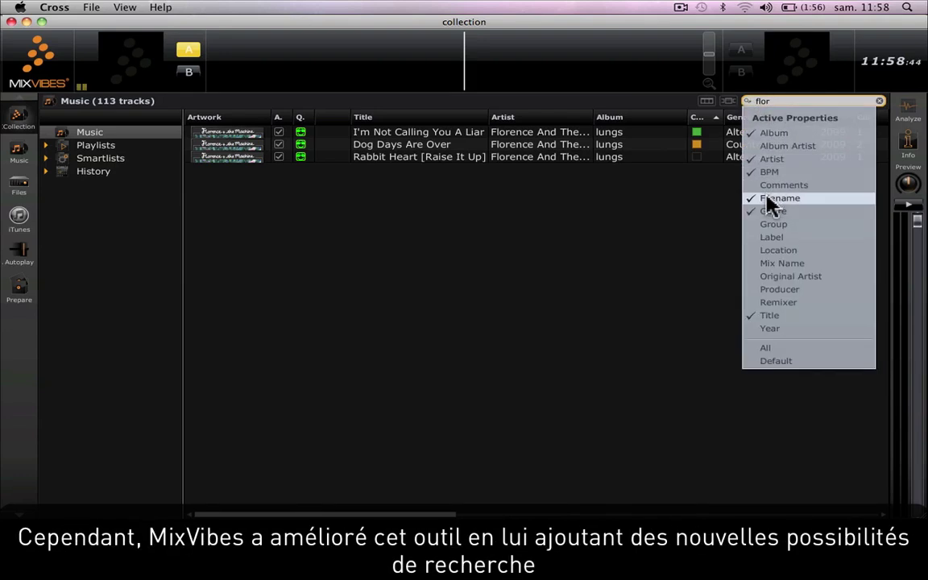
{"action": "left_click", "coordinate": [761, 237]}
{"action": "left_click", "coordinate": [757, 262]}
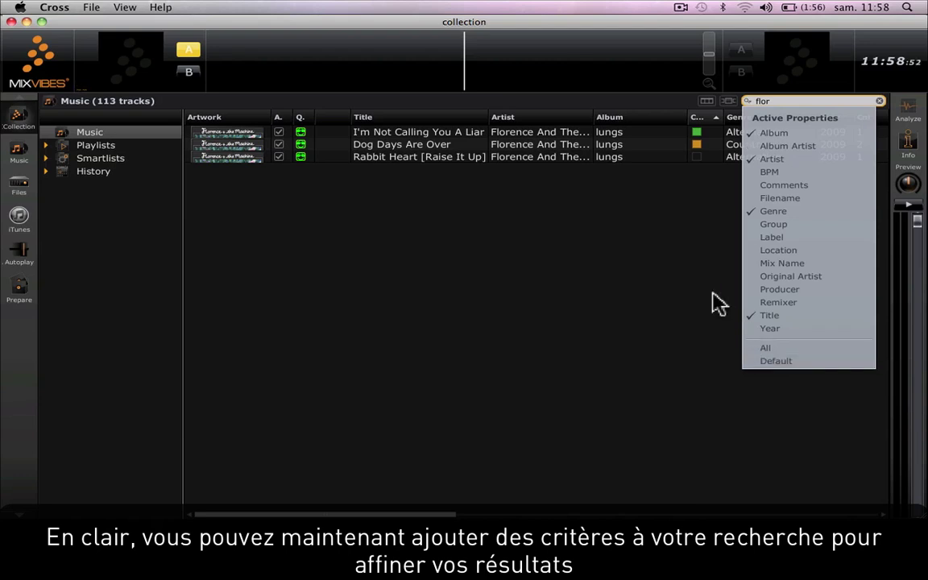
{"action": "left_click", "coordinate": [880, 101]}
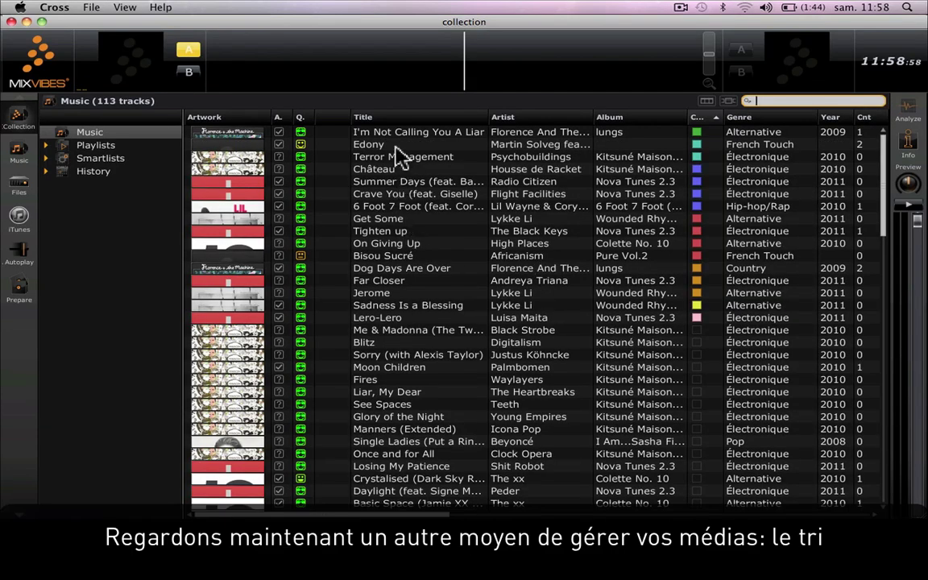
{"action": "left_click", "coordinate": [387, 117]}
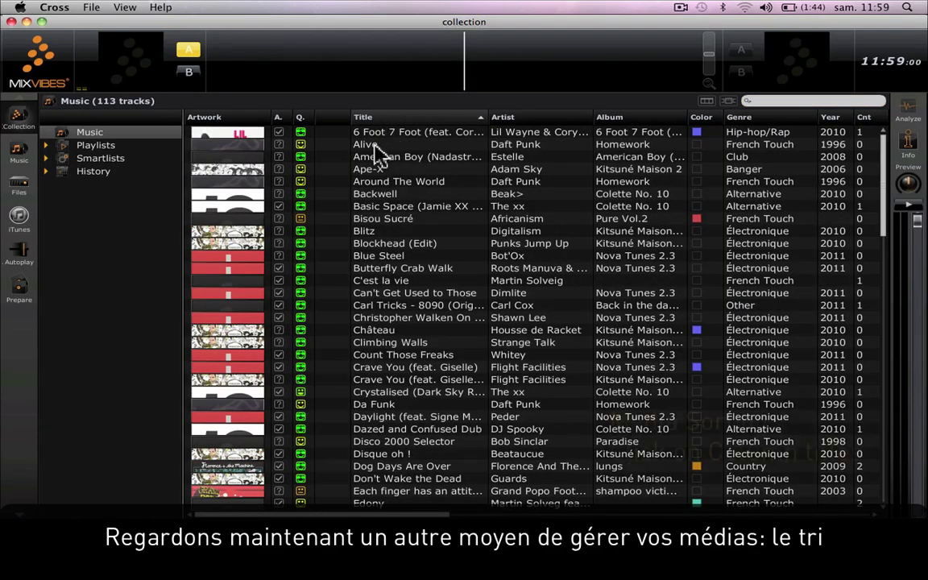
{"action": "left_click", "coordinate": [408, 119]}
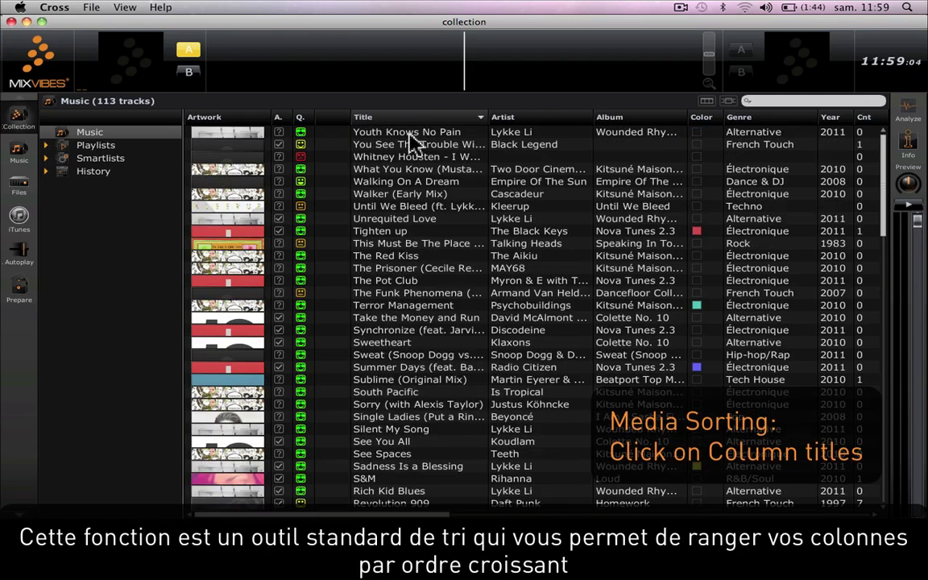
{"action": "left_click", "coordinate": [704, 117]}
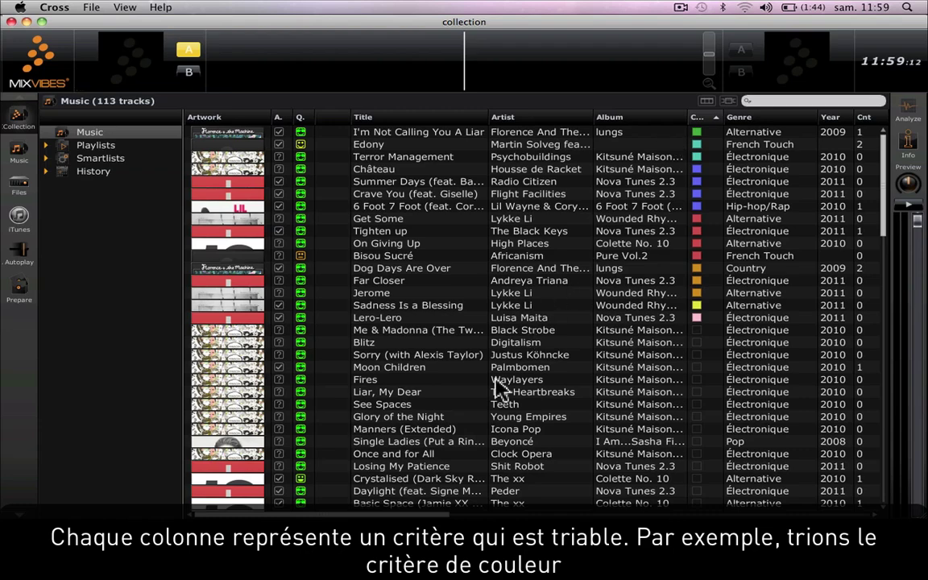
{"action": "left_click_drag", "start_coordinate": [411, 517], "coordinate": [386, 506]}
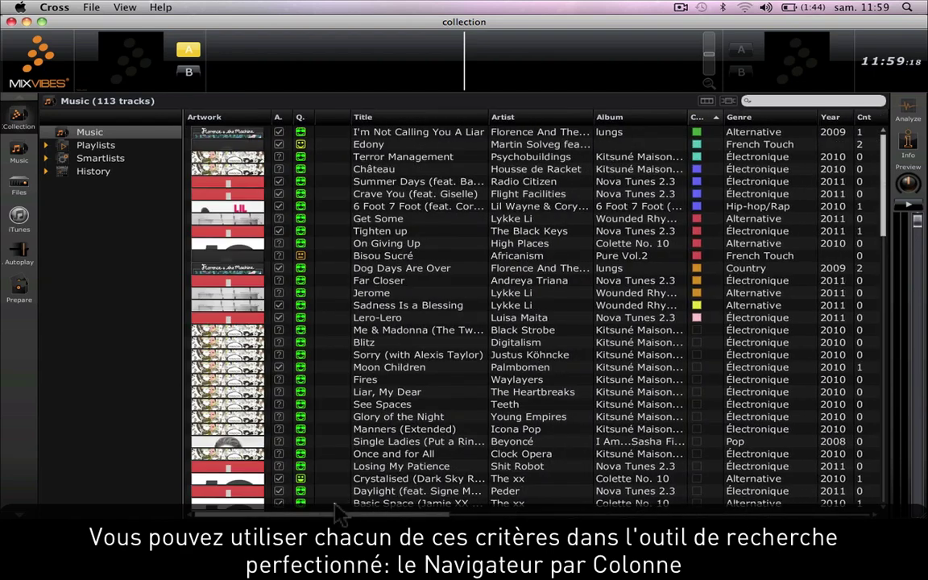
Remove the Genre column and move the BPM column to sit just left of Title.
{"action": "right_click", "coordinate": [630, 121]}
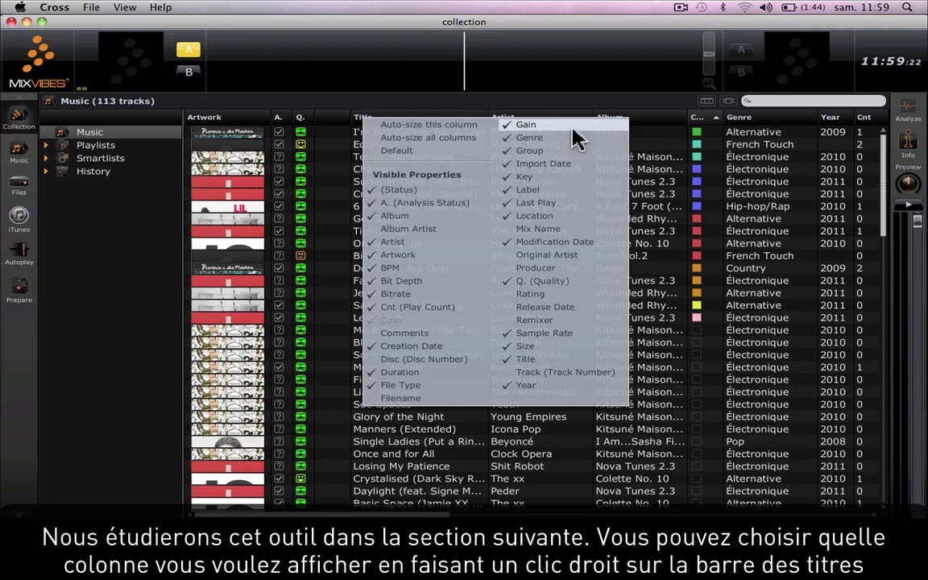
{"action": "left_click", "coordinate": [558, 140]}
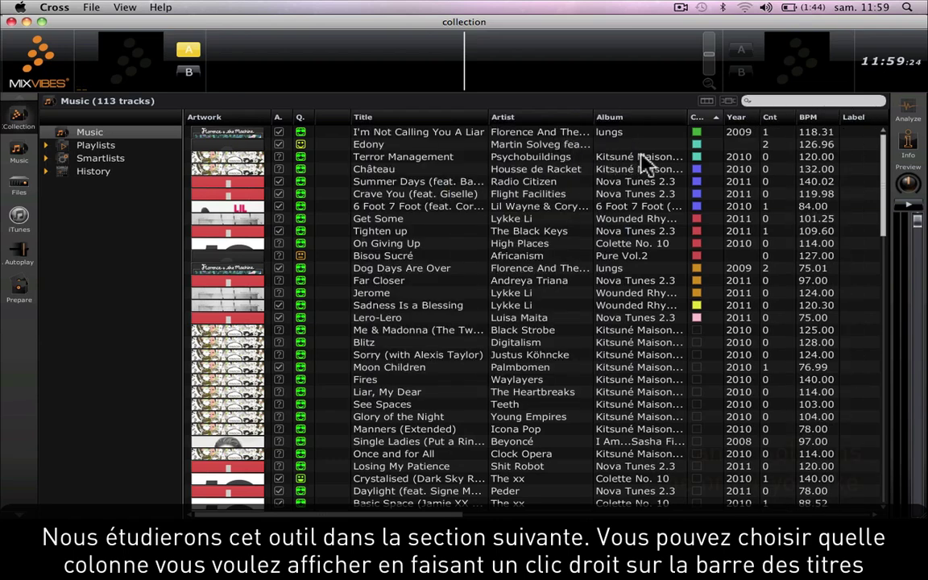
{"action": "left_click_drag", "start_coordinate": [812, 119], "coordinate": [342, 141]}
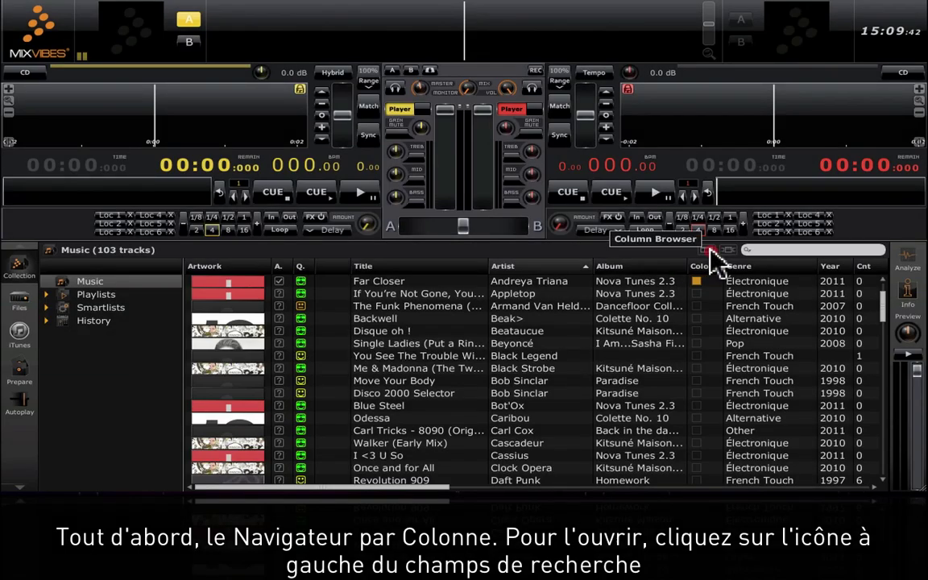
In the Column Browser, filter to French Touch and swap the album column for Quality, keeping top quality.
{"action": "left_click", "coordinate": [711, 251]}
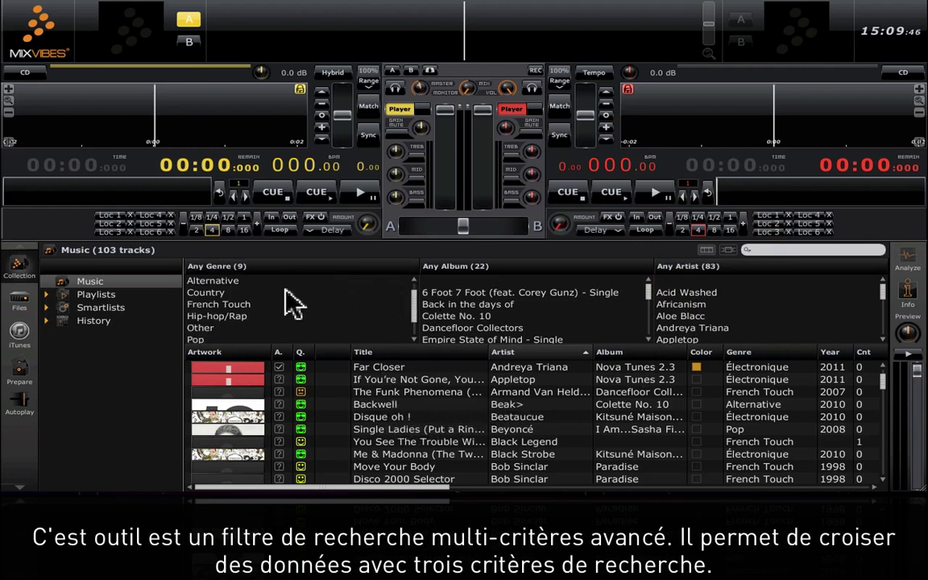
{"action": "left_click", "coordinate": [240, 313]}
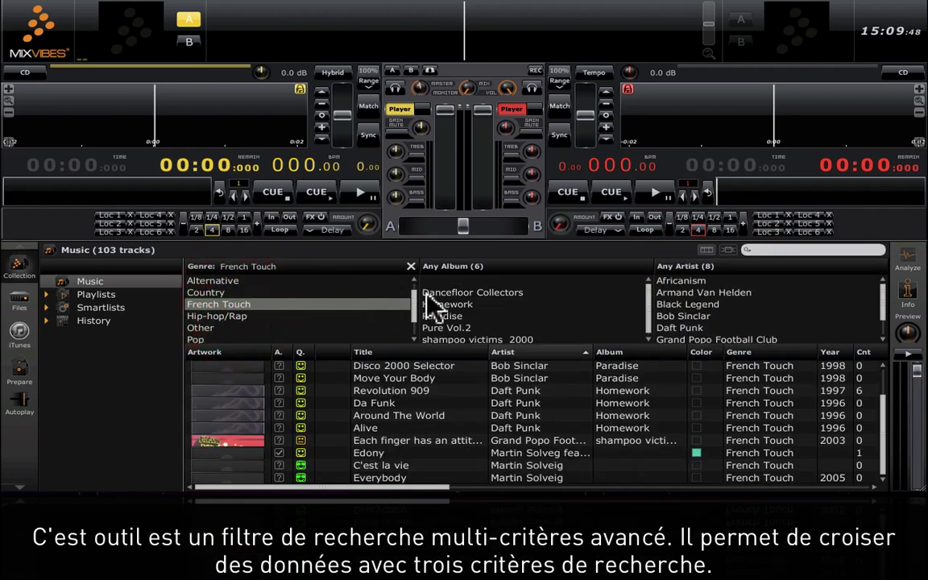
{"action": "right_click", "coordinate": [486, 267]}
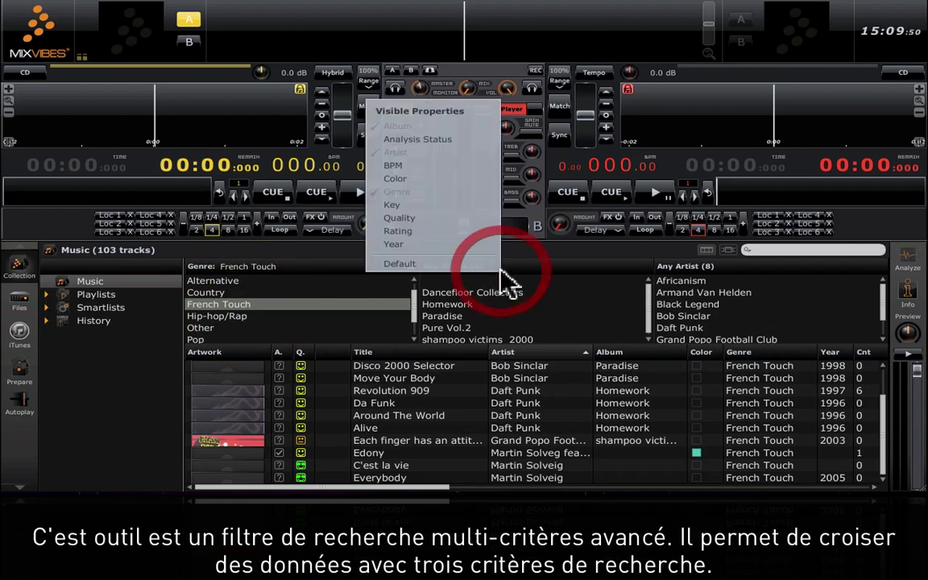
{"action": "left_click", "coordinate": [411, 217]}
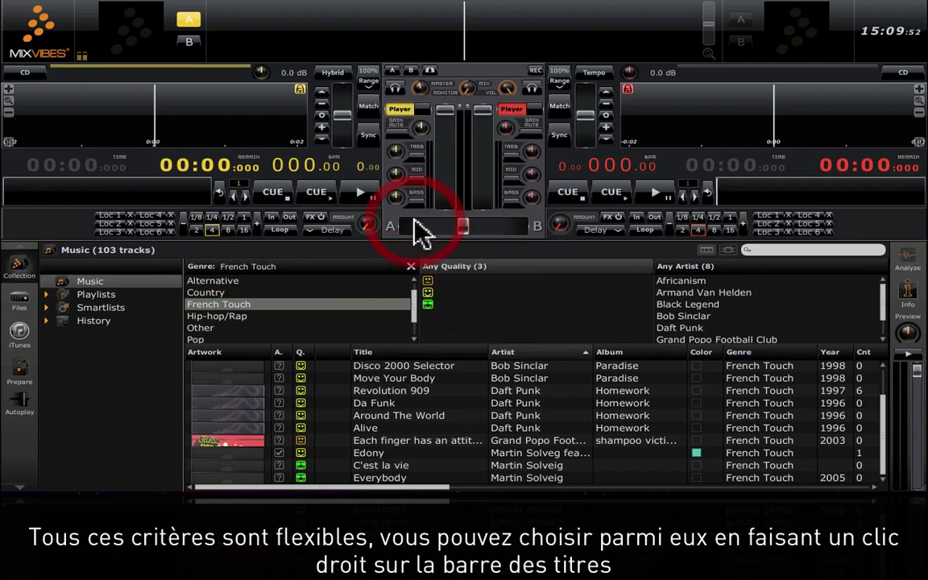
{"action": "left_click", "coordinate": [428, 305]}
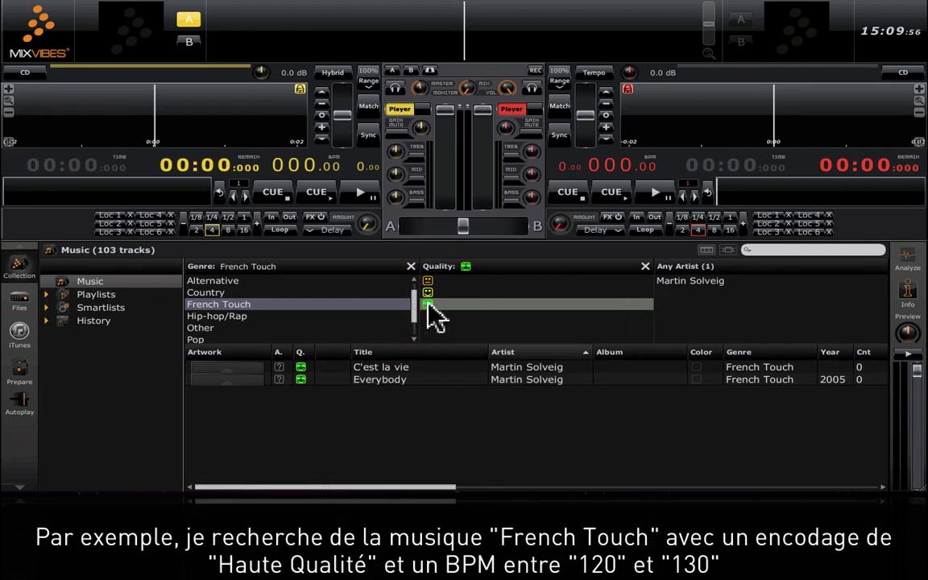
Replace the artist column with BPM, keep 120–130 BPM, and select the Everybody track.
{"action": "right_click", "coordinate": [686, 268]}
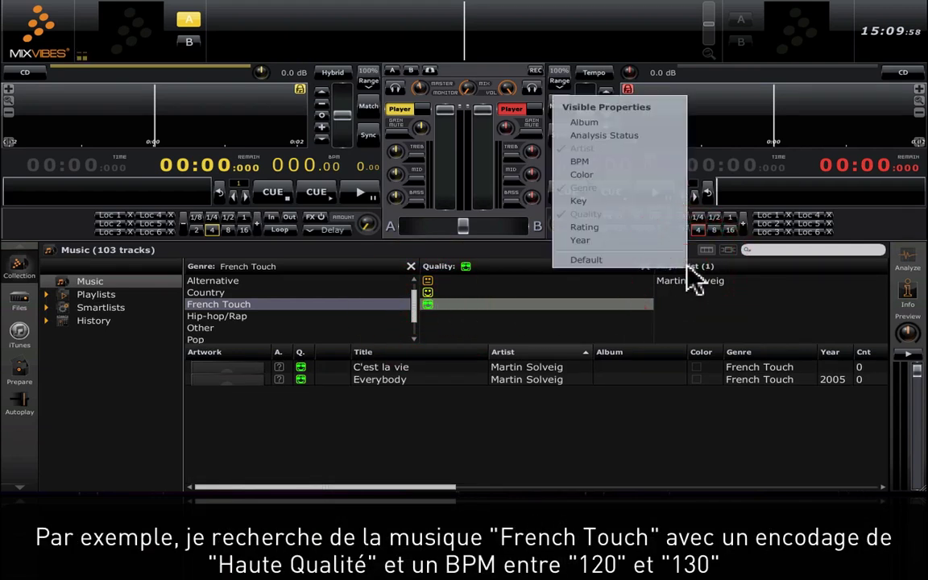
{"action": "left_click", "coordinate": [592, 162]}
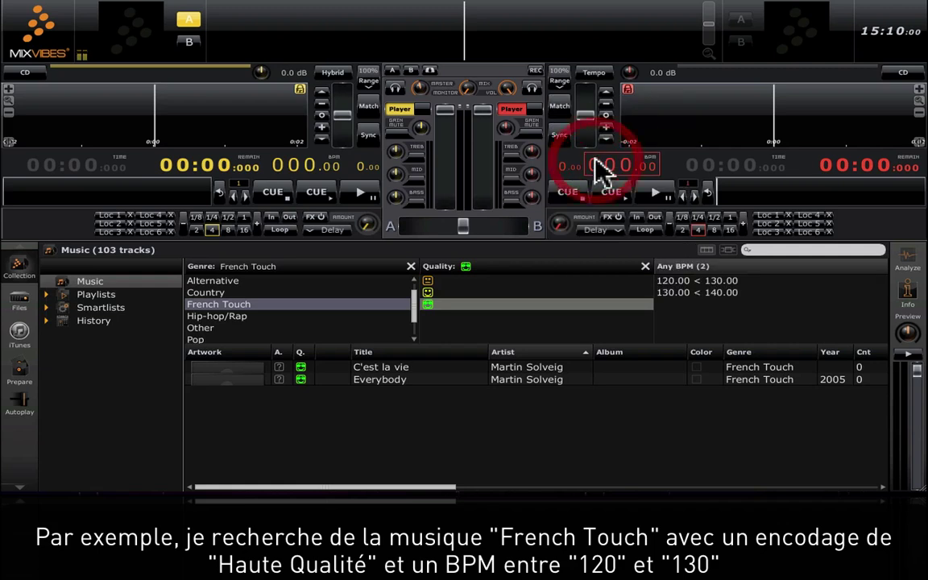
{"action": "left_click", "coordinate": [703, 281]}
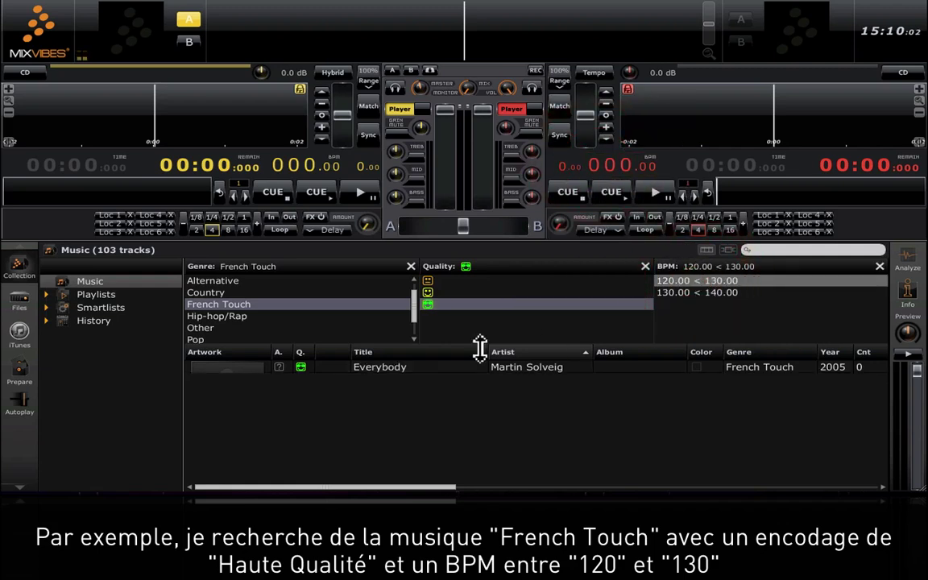
{"action": "left_click", "coordinate": [443, 368]}
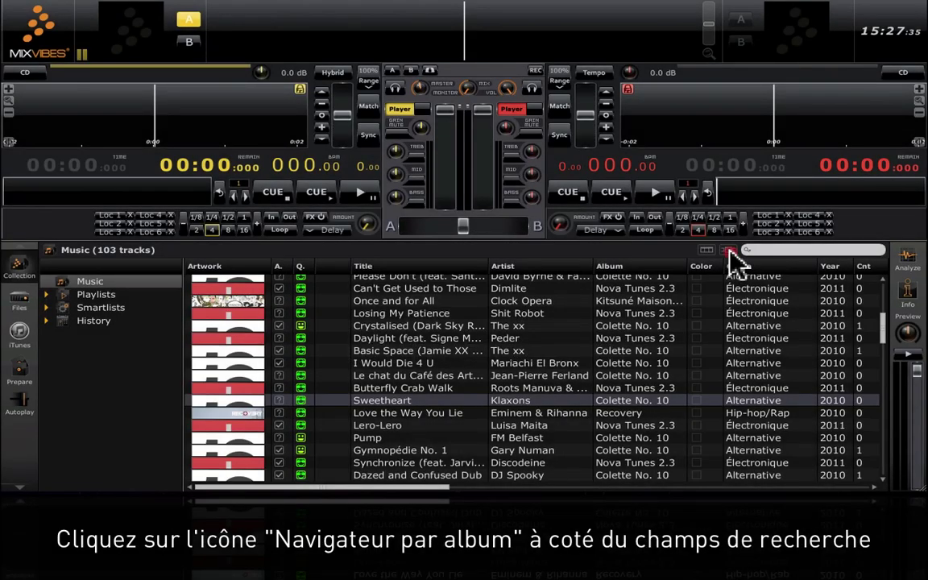
Browse album covers, filtering by 6 Foot 7 Foot, Back in the days, then the Colette No. 10 albums.
{"action": "left_click", "coordinate": [729, 250]}
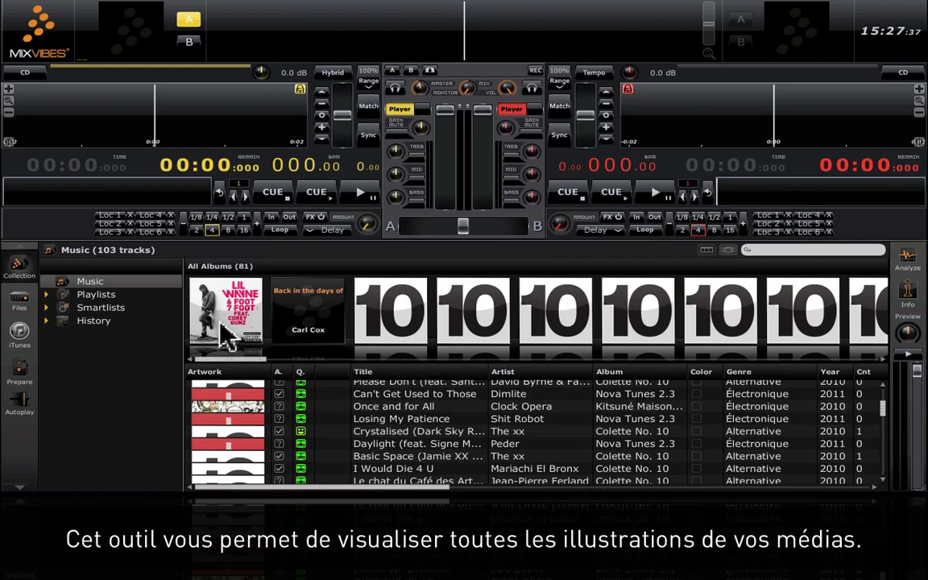
{"action": "scroll", "coordinate": [378, 414], "scroll_direction": "down", "scroll_amount": 2}
{"action": "scroll", "coordinate": [387, 433], "scroll_direction": "up", "scroll_amount": 2}
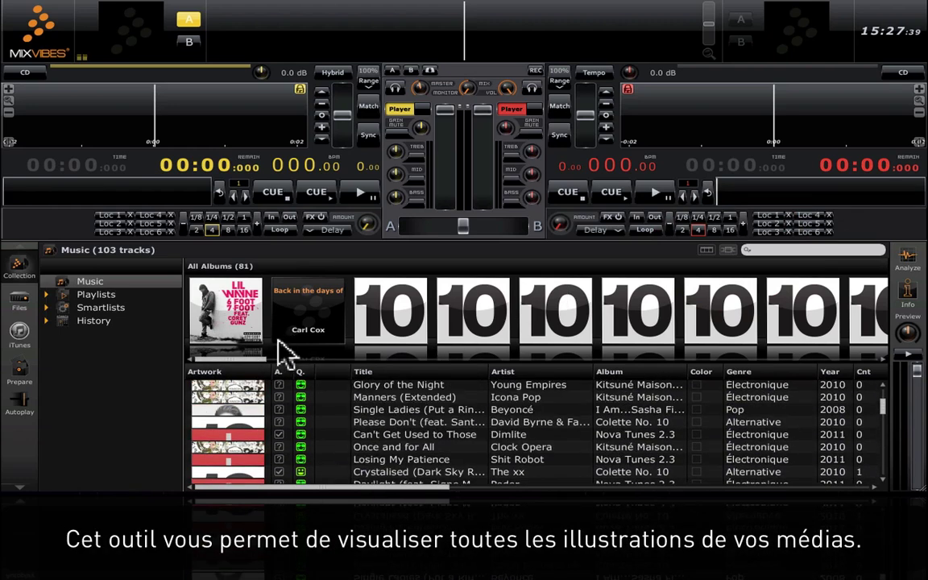
{"action": "left_click_drag", "start_coordinate": [246, 360], "coordinate": [221, 386]}
{"action": "left_click", "coordinate": [230, 335]}
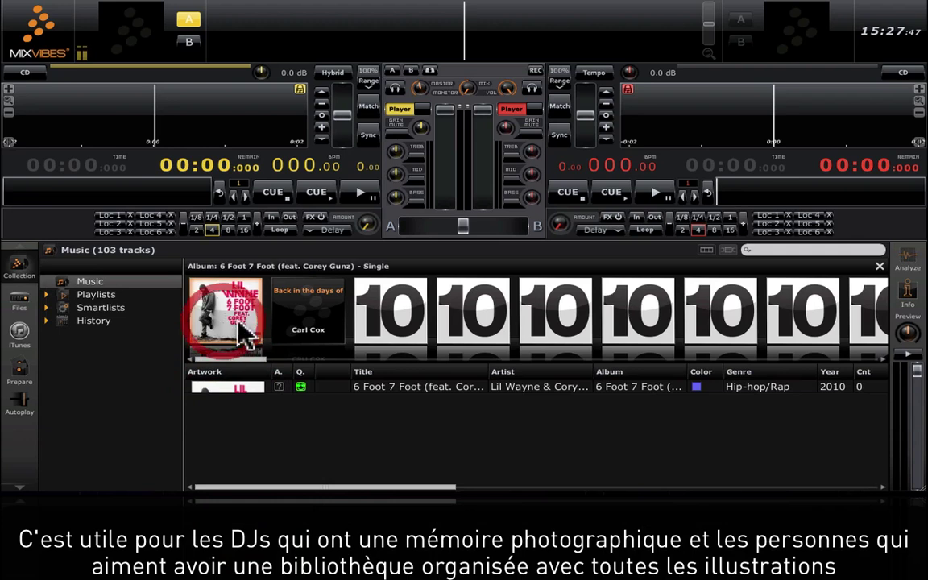
{"action": "left_click", "coordinate": [318, 302]}
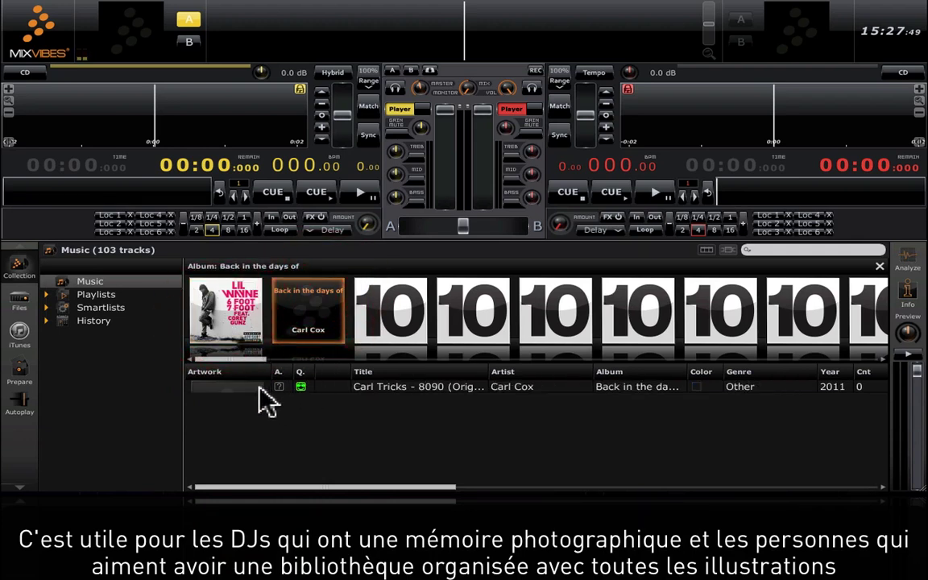
{"action": "left_click", "coordinate": [397, 320]}
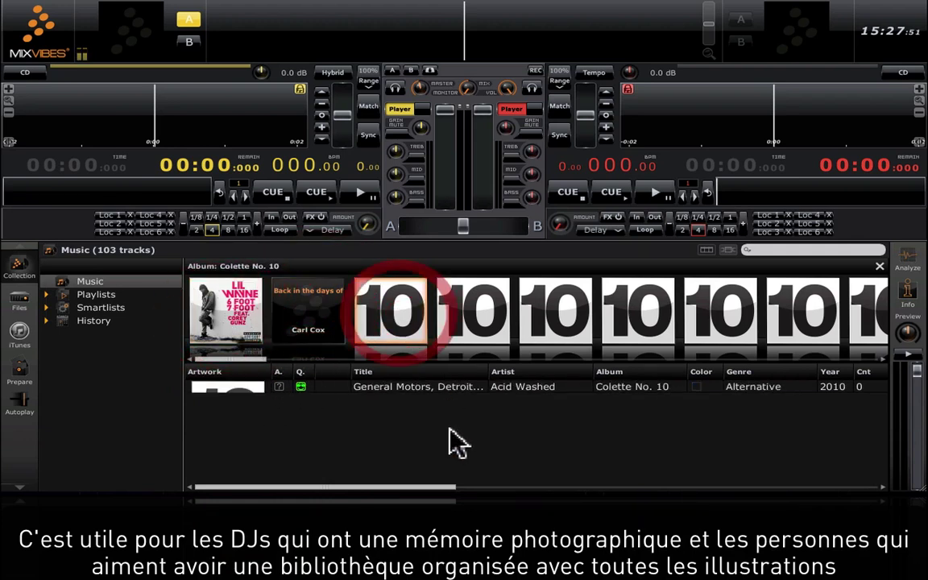
{"action": "left_click", "coordinate": [461, 325]}
{"action": "left_click", "coordinate": [556, 316]}
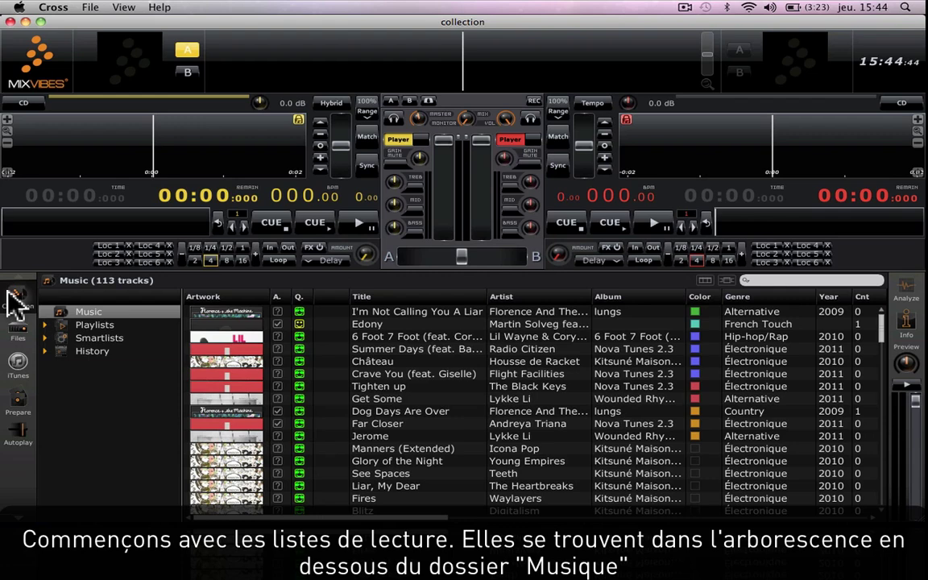
Expand Playlists and show the 11 tracks of MixVibes Playlist.
{"action": "left_click", "coordinate": [45, 324]}
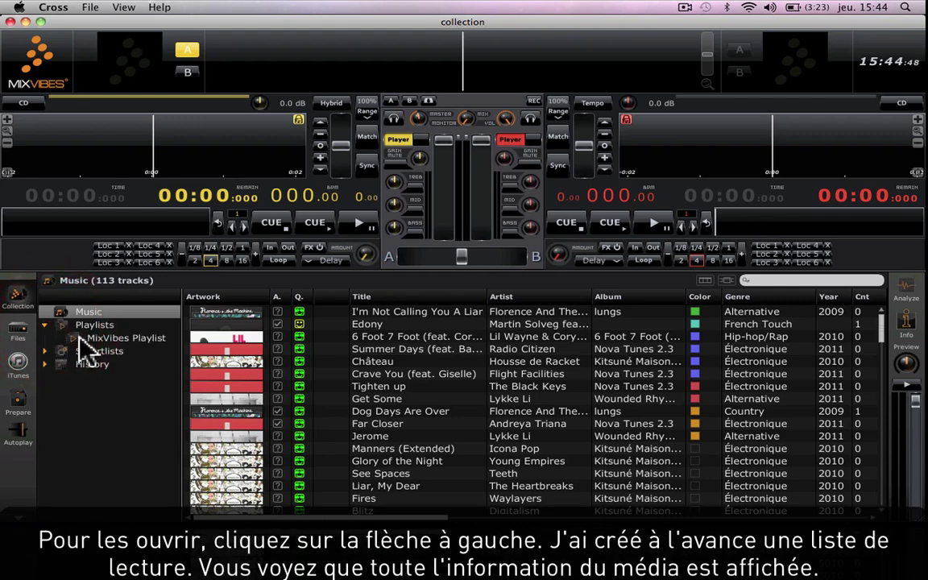
{"action": "left_click", "coordinate": [78, 336]}
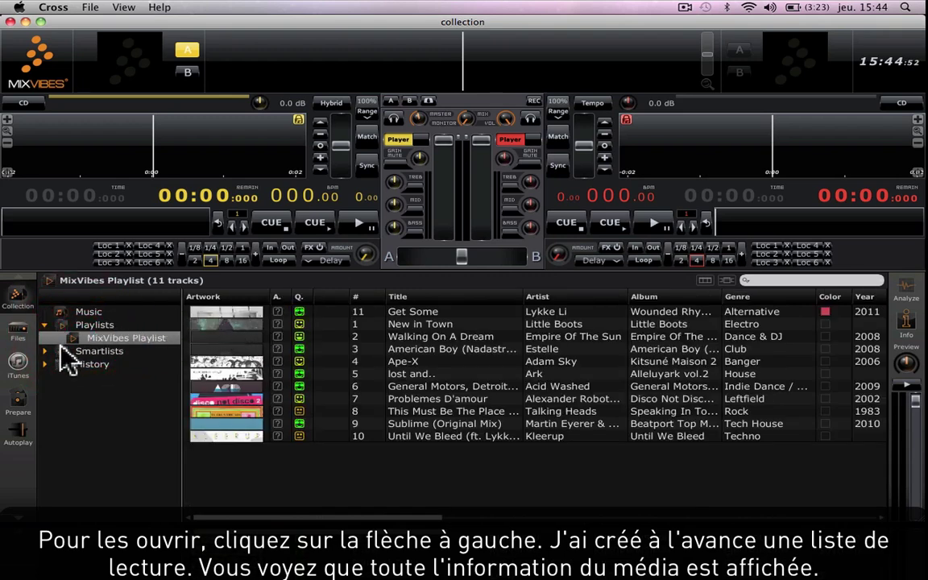
Export the iTunes DJ playlist from the iTunes library into the collection's Playlists.
{"action": "left_click", "coordinate": [19, 369]}
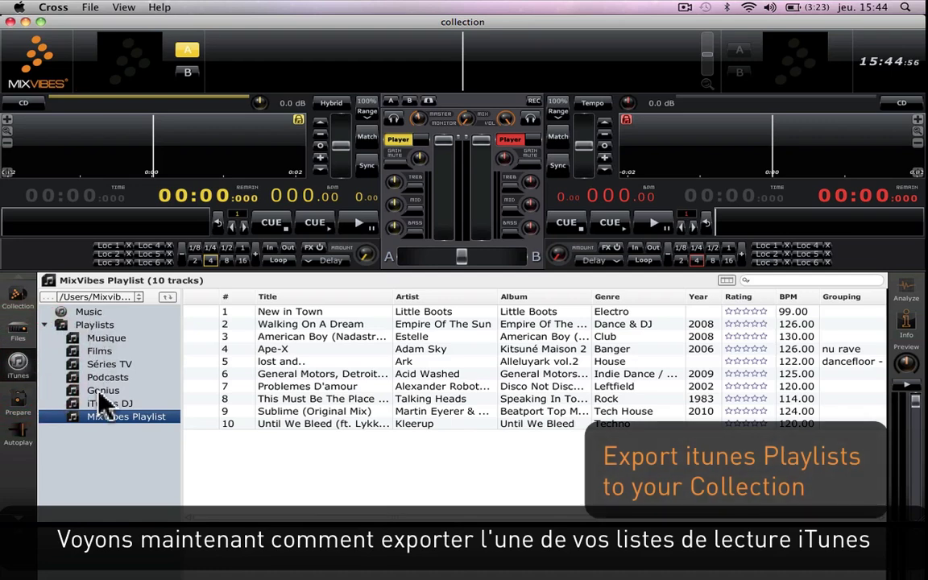
{"action": "left_click", "coordinate": [102, 403]}
{"action": "right_click", "coordinate": [103, 402]}
{"action": "left_click", "coordinate": [136, 396]}
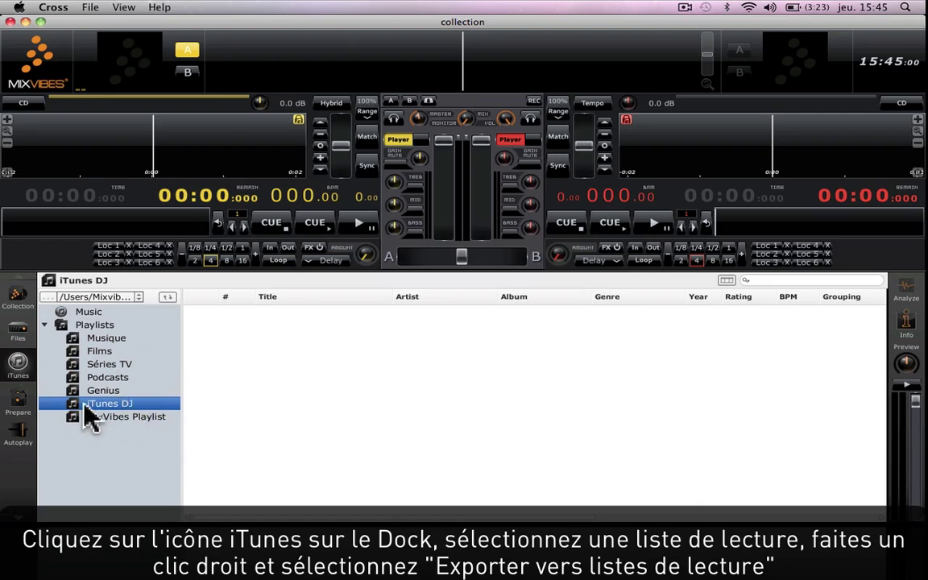
Return to the collection and show all tracks in the Music library.
{"action": "left_click", "coordinate": [18, 302]}
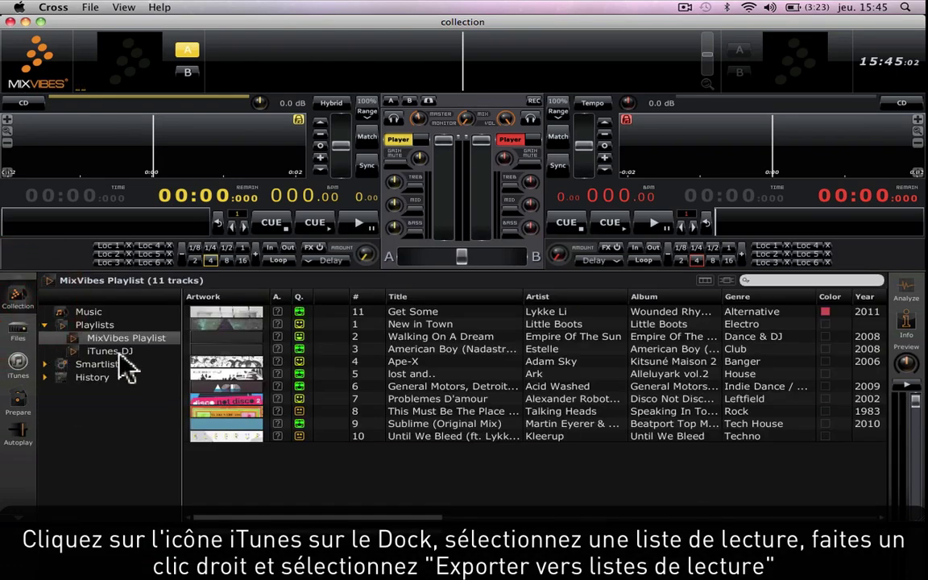
{"action": "left_click", "coordinate": [91, 314]}
{"action": "scroll", "coordinate": [355, 379], "scroll_direction": "down", "scroll_amount": 5}
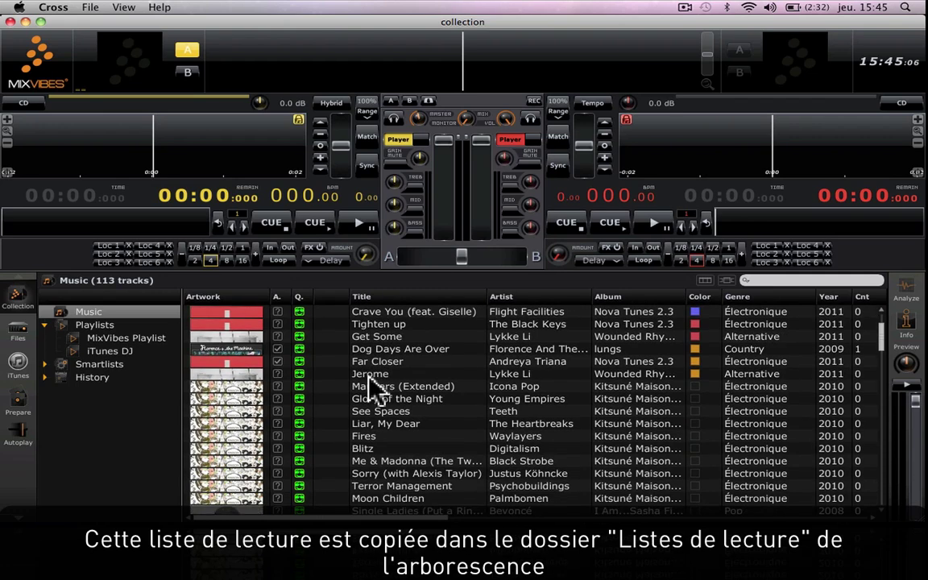
Add the track See Spaces to a new playlist named 'wedding'.
{"action": "right_click", "coordinate": [367, 409]}
{"action": "mouse_move", "coordinate": [413, 309]}
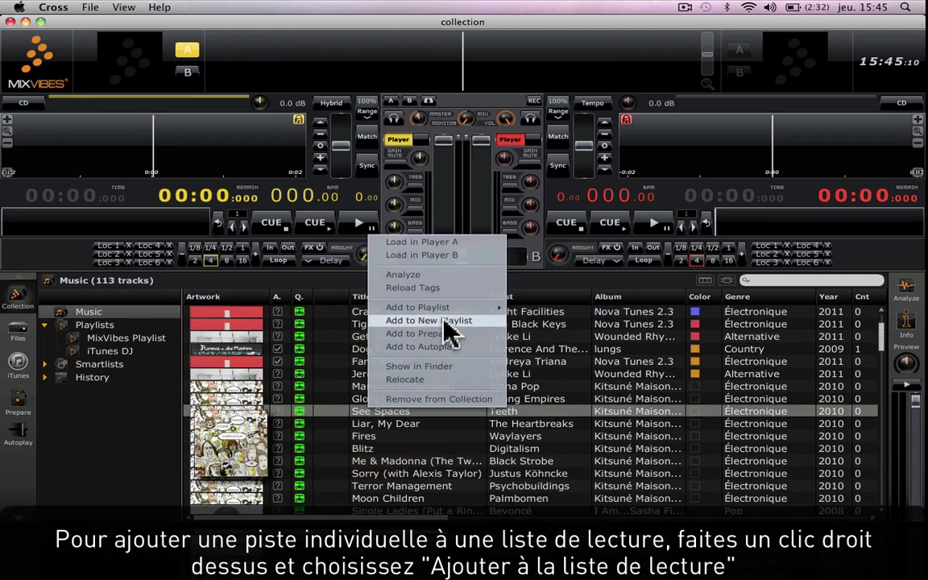
{"action": "left_click", "coordinate": [395, 323]}
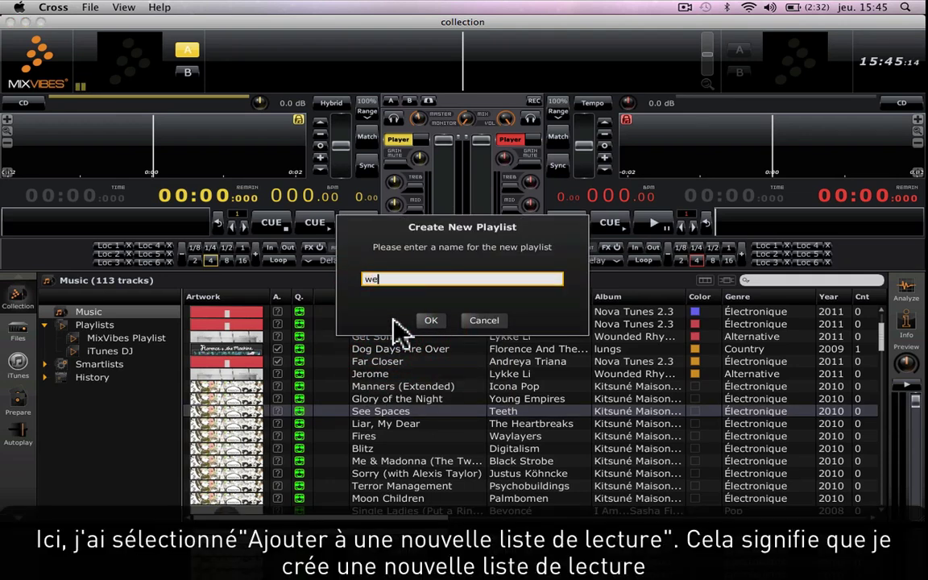
{"action": "type", "text": "wedding"}
{"action": "left_click", "coordinate": [429, 320]}
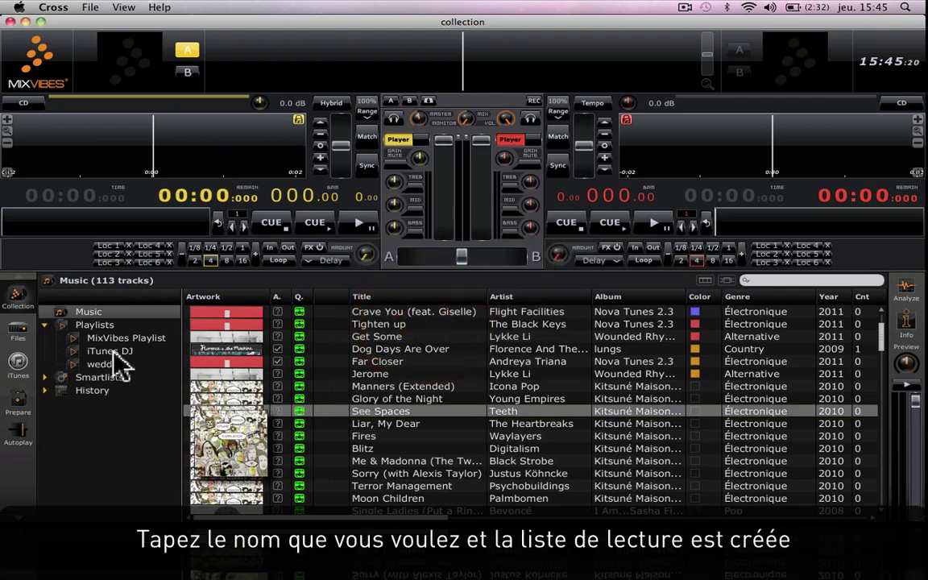
{"action": "left_click", "coordinate": [95, 329]}
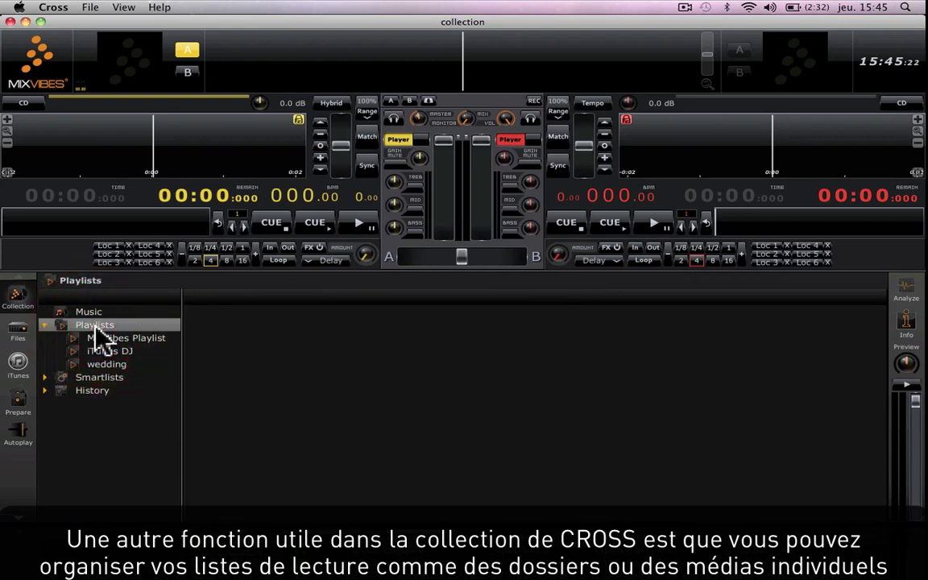
Create a new folder named 'summer mixes' under Playlists.
{"action": "right_click", "coordinate": [96, 329]}
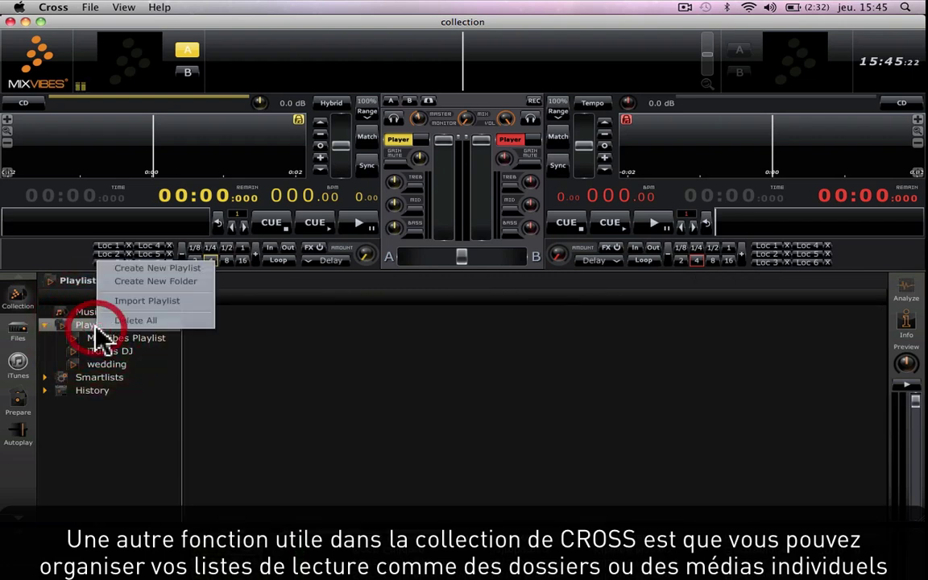
{"action": "left_click", "coordinate": [131, 281]}
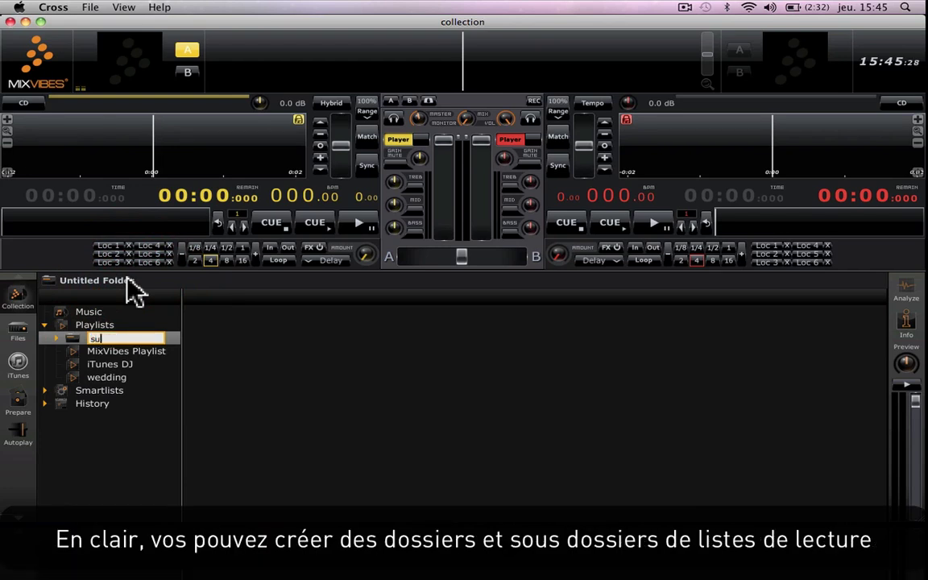
{"action": "type", "text": "summer mixes"}
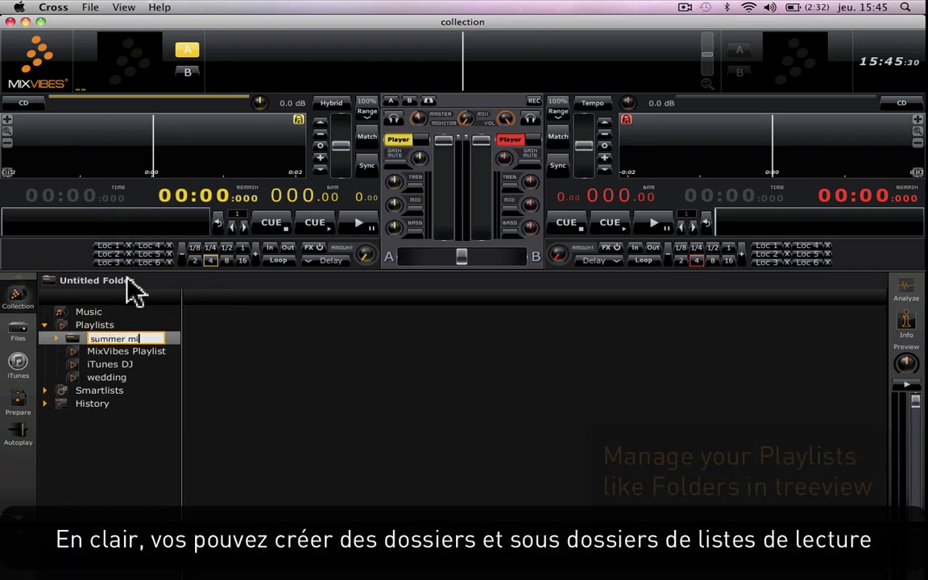
{"action": "left_click", "coordinate": [119, 350]}
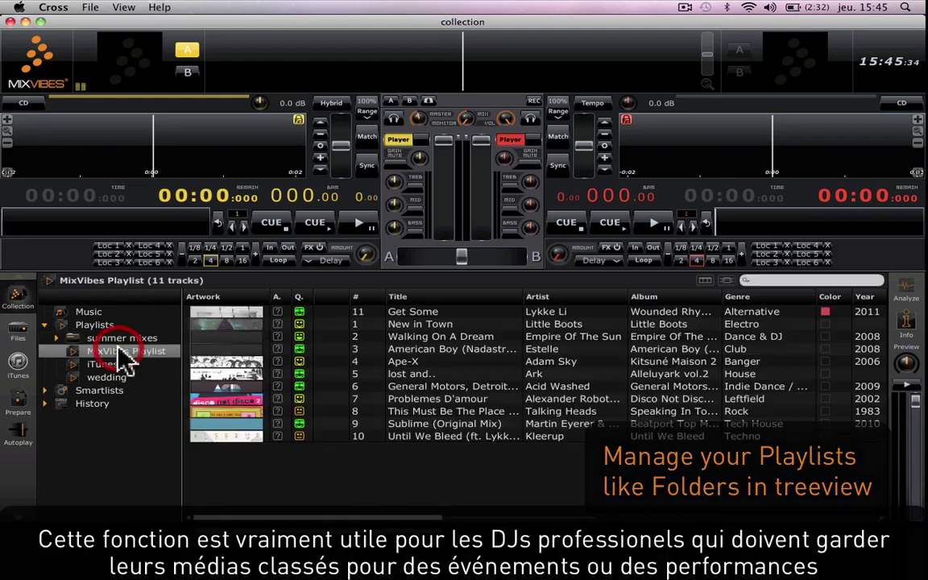
Move the wedding playlist into summer mixes and expand the folder.
{"action": "left_click", "coordinate": [105, 378]}
{"action": "left_click_drag", "start_coordinate": [105, 379], "coordinate": [111, 340]}
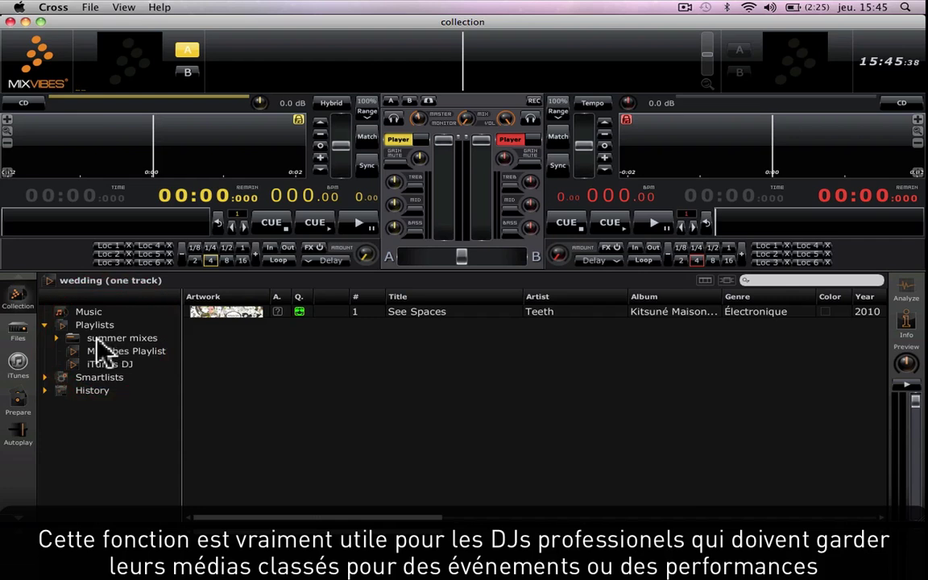
{"action": "left_click", "coordinate": [57, 338]}
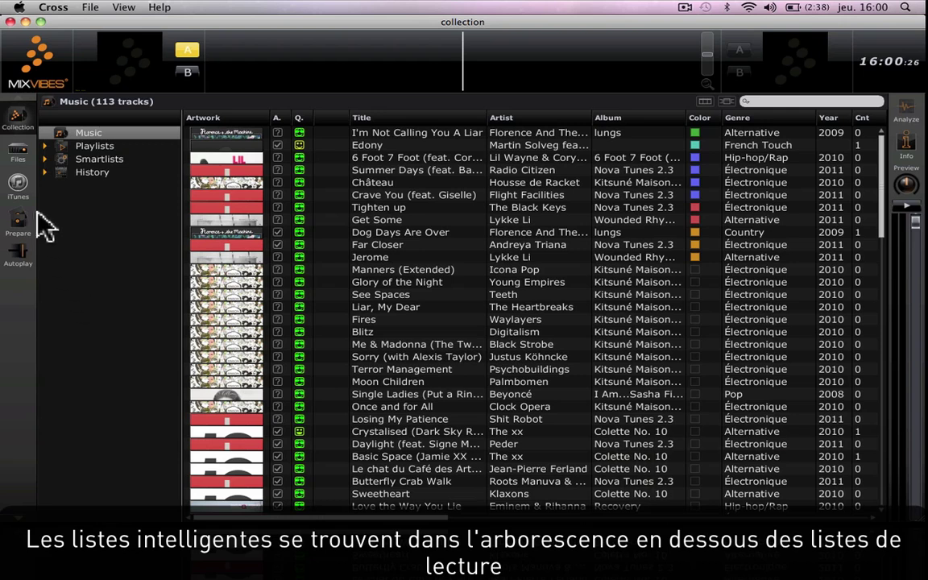
Expand Smartlists > My Smartlists, select My French Touch and open its criteria editor.
{"action": "left_click", "coordinate": [44, 159]}
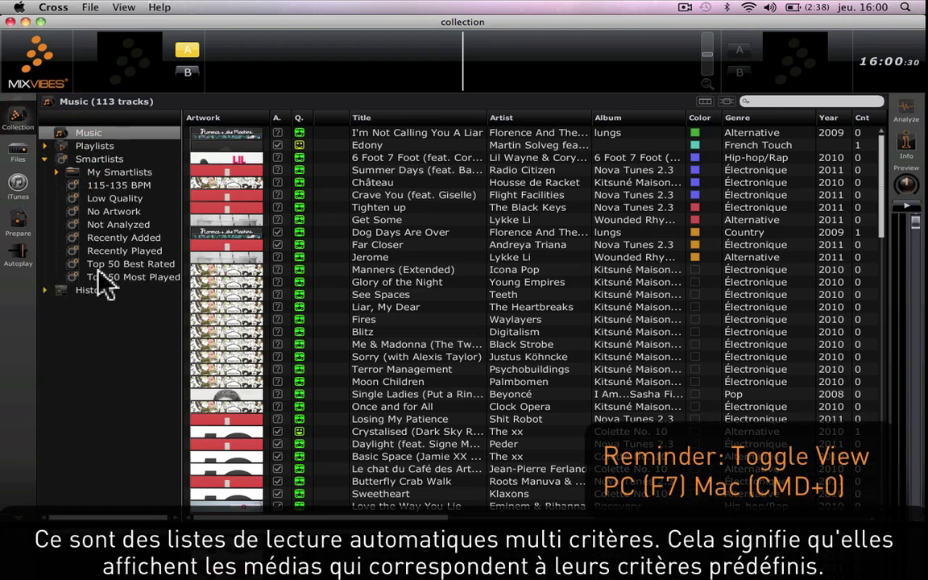
{"action": "left_click", "coordinate": [58, 173]}
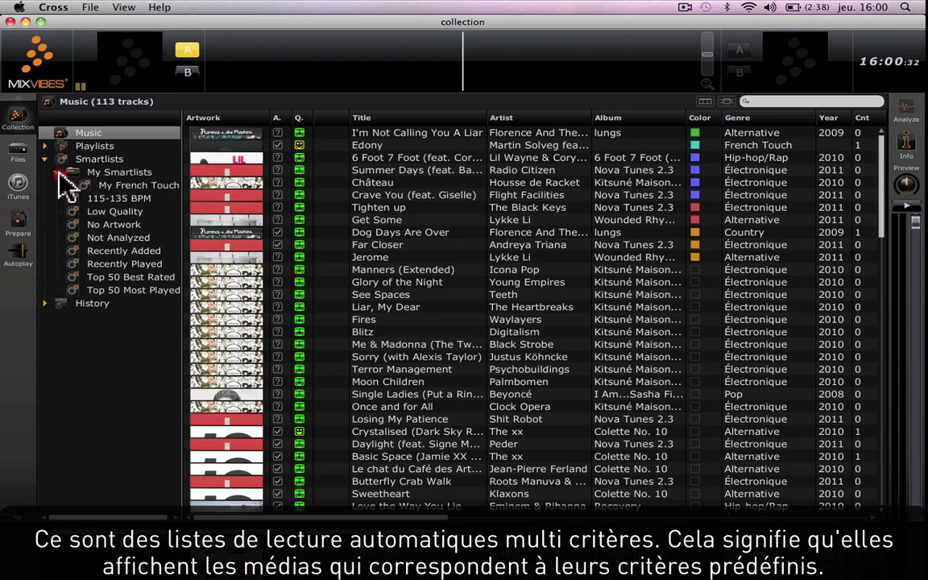
{"action": "left_click", "coordinate": [119, 186]}
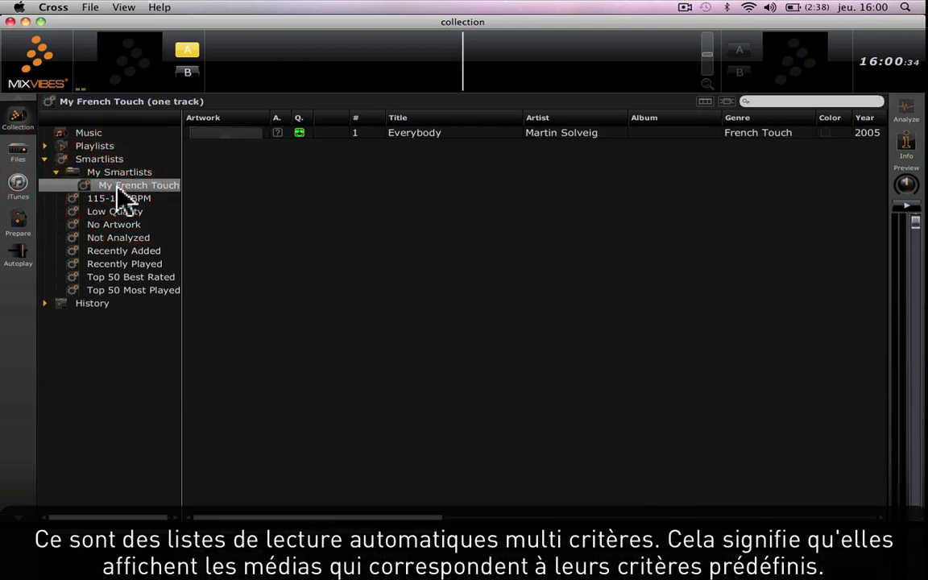
{"action": "right_click", "coordinate": [119, 198]}
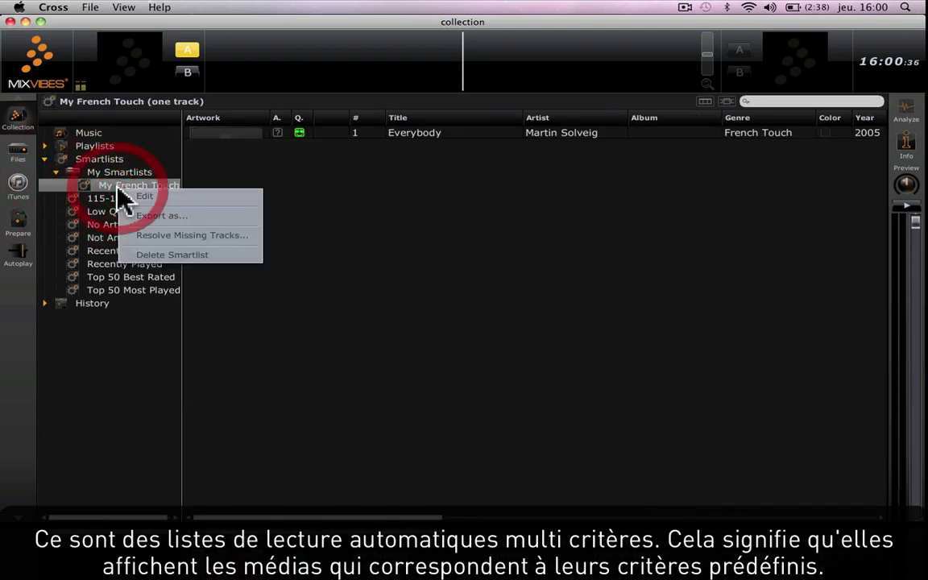
{"action": "left_click", "coordinate": [145, 198]}
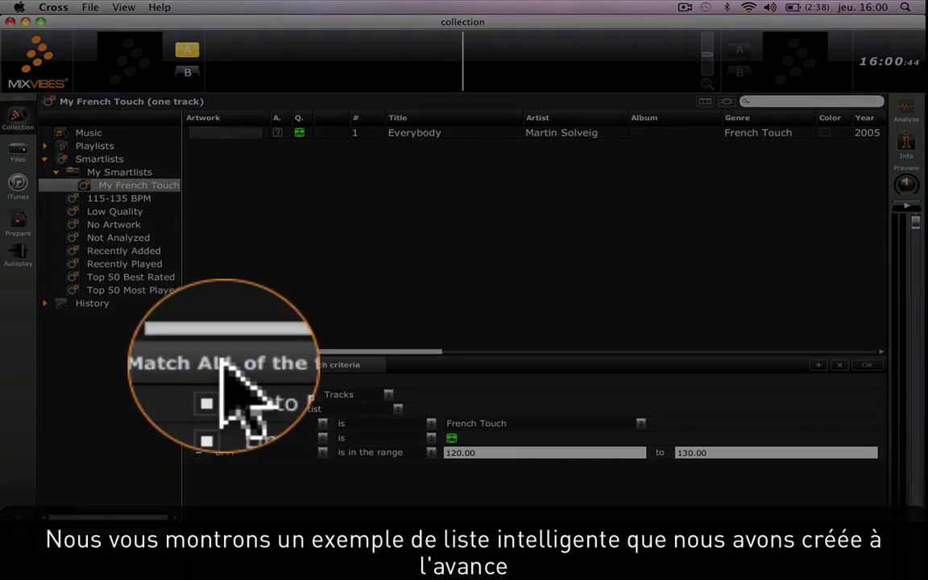
Set My French Touch to match any criterion, limit 10 tracks, green quality, and save.
{"action": "left_click", "coordinate": [222, 365]}
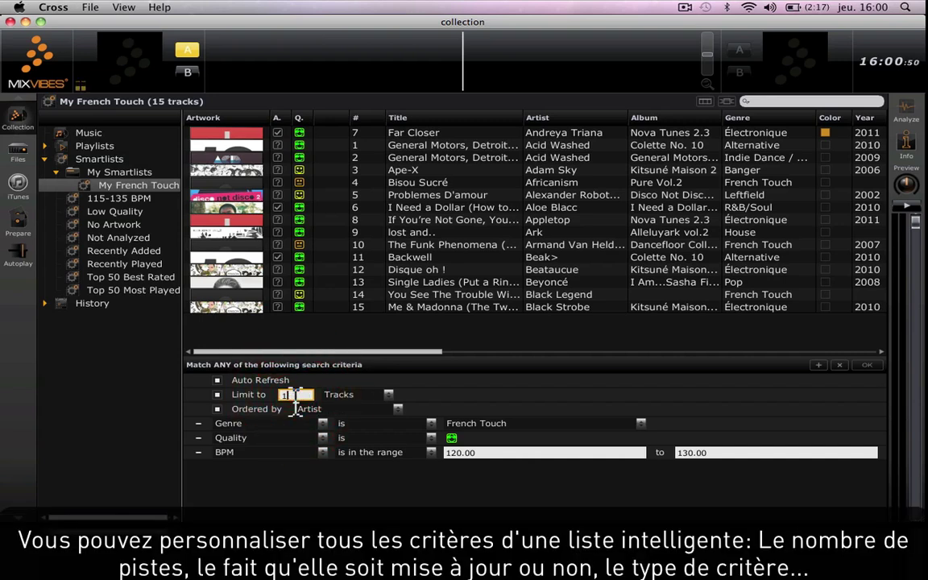
{"action": "type", "text": "0"}
{"action": "left_click", "coordinate": [432, 440]}
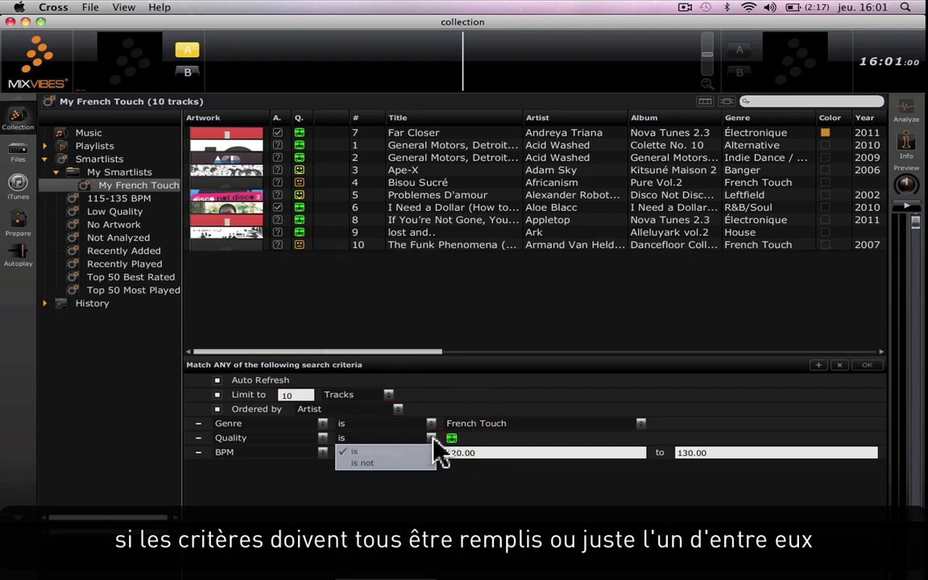
{"action": "left_click", "coordinate": [451, 439]}
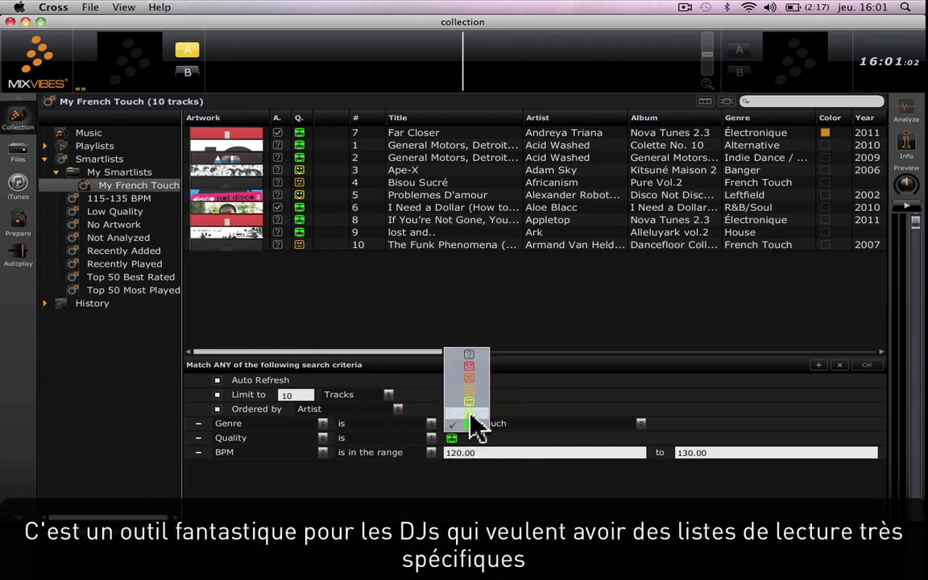
{"action": "left_click", "coordinate": [470, 417]}
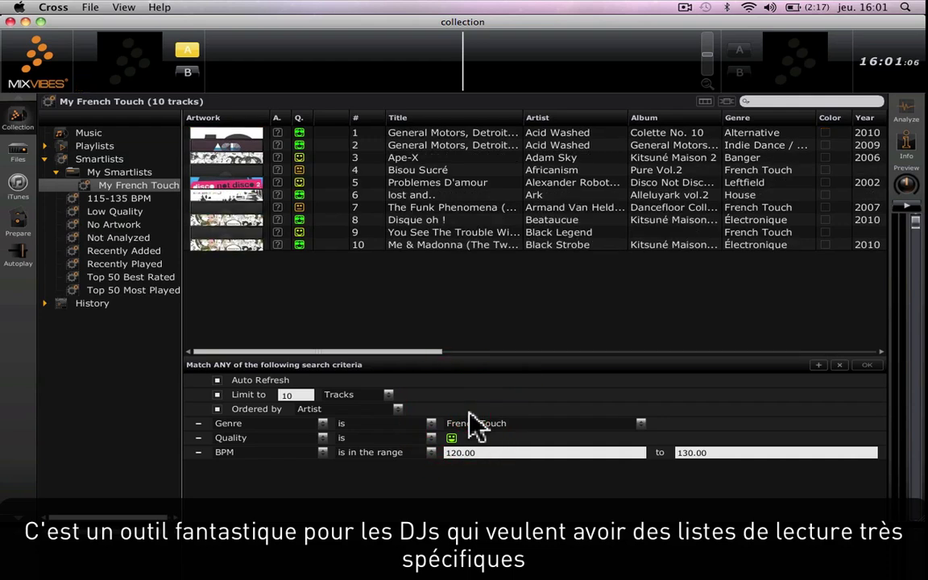
{"action": "left_click", "coordinate": [866, 366]}
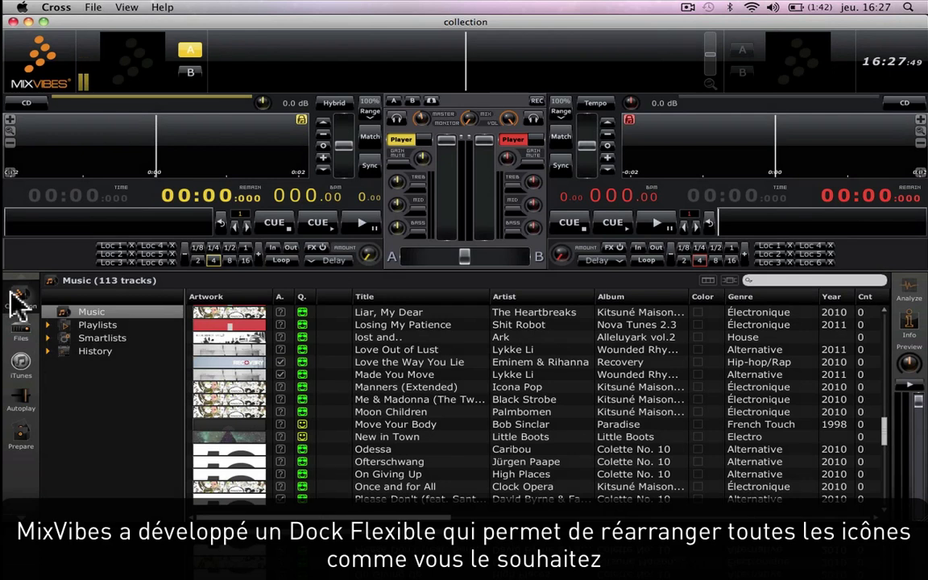
Move Collection below Autoplay in the dock, hide and re-show it via the dock menu.
{"action": "left_click_drag", "start_coordinate": [22, 303], "coordinate": [33, 415]}
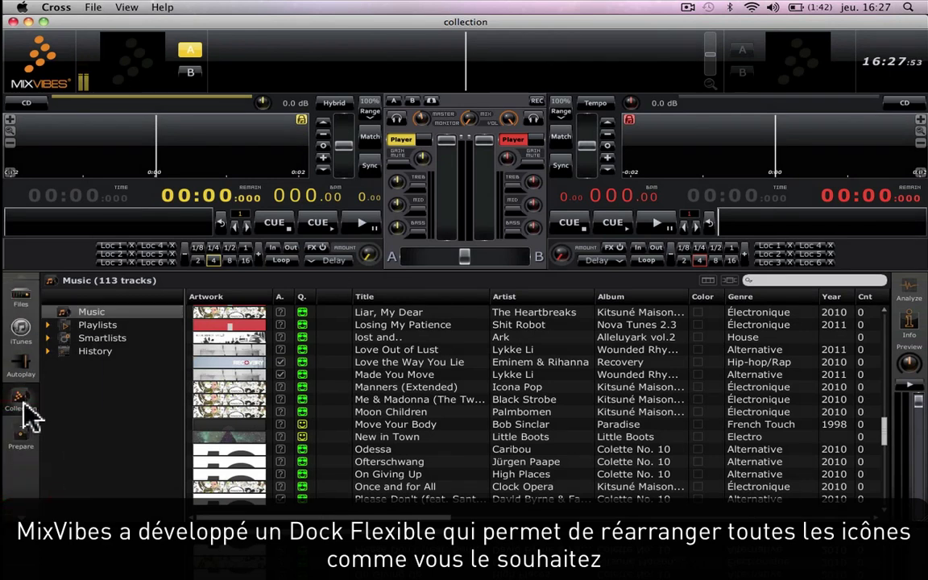
{"action": "right_click", "coordinate": [29, 410]}
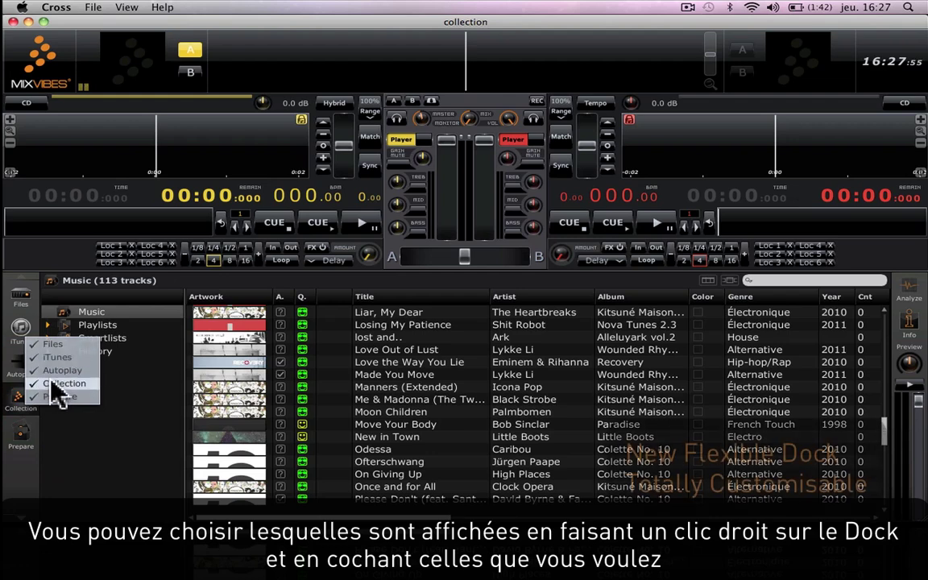
{"action": "left_click", "coordinate": [54, 385]}
{"action": "right_click", "coordinate": [21, 439]}
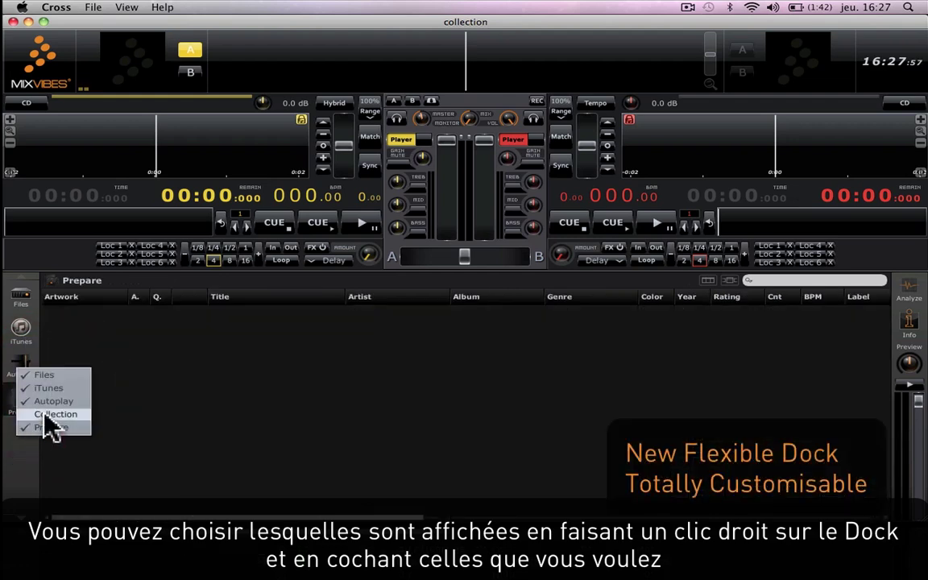
{"action": "left_click", "coordinate": [47, 415]}
{"action": "left_click", "coordinate": [23, 403]}
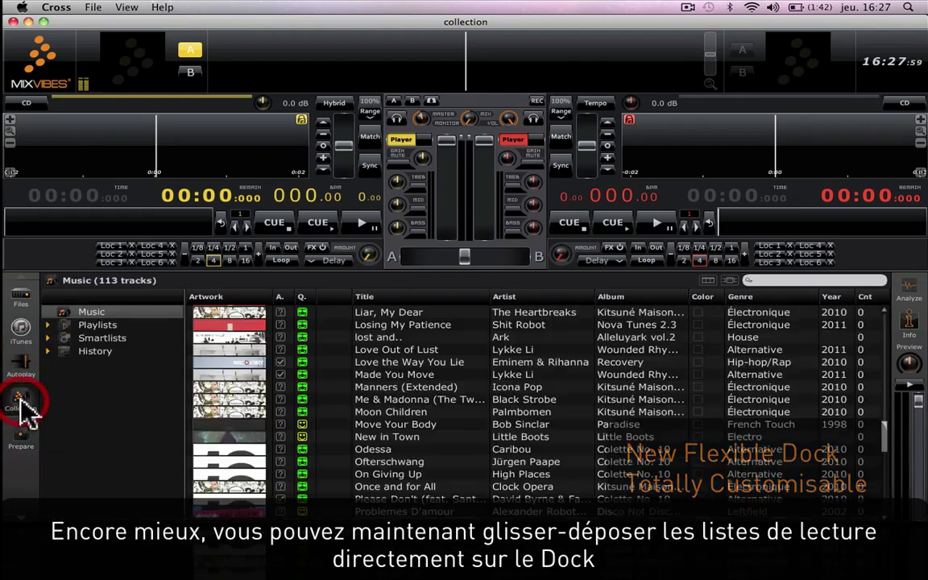
Add the Music library and the No Artwork smartlist to the dock, re-adding Music after removing it.
{"action": "left_click_drag", "start_coordinate": [71, 312], "coordinate": [16, 319]}
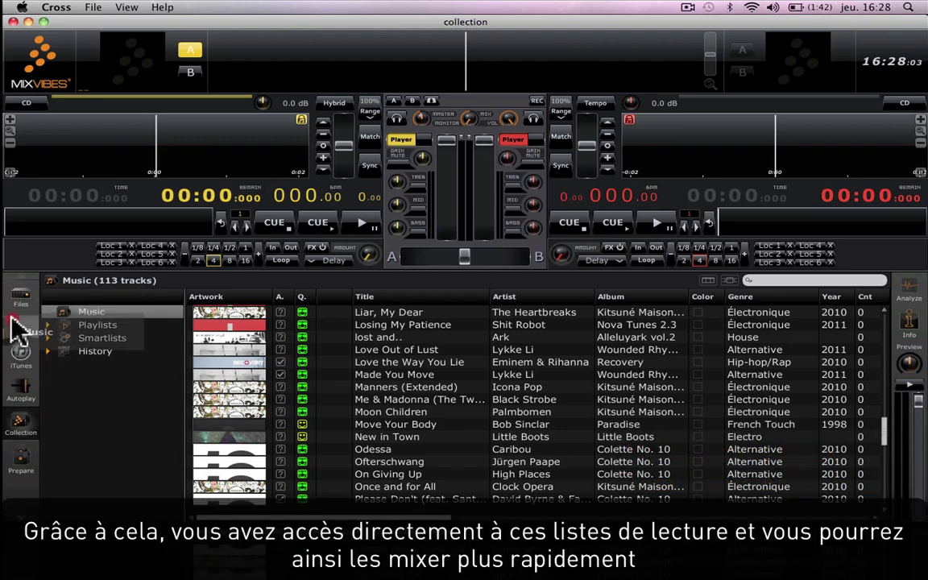
{"action": "left_click", "coordinate": [47, 337]}
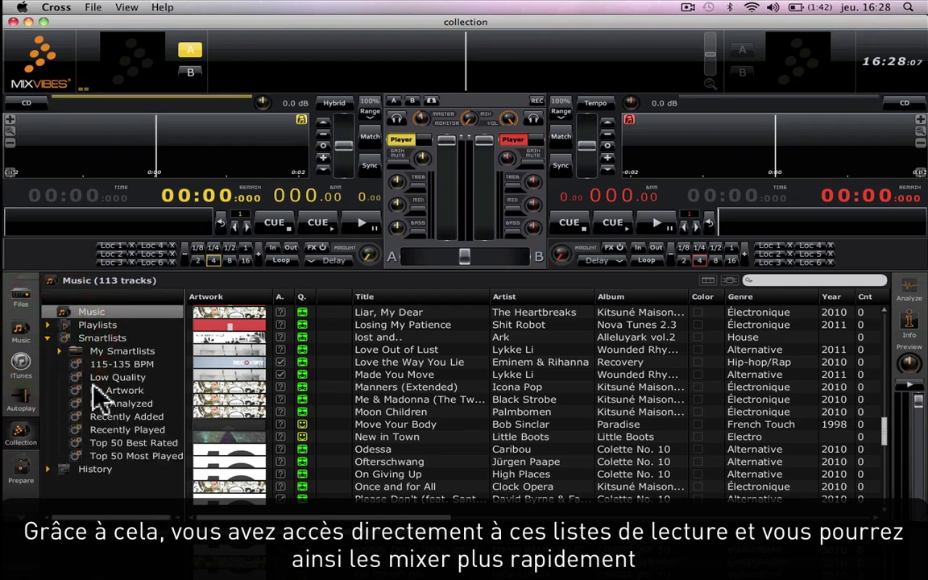
{"action": "left_click_drag", "start_coordinate": [95, 390], "coordinate": [89, 506]}
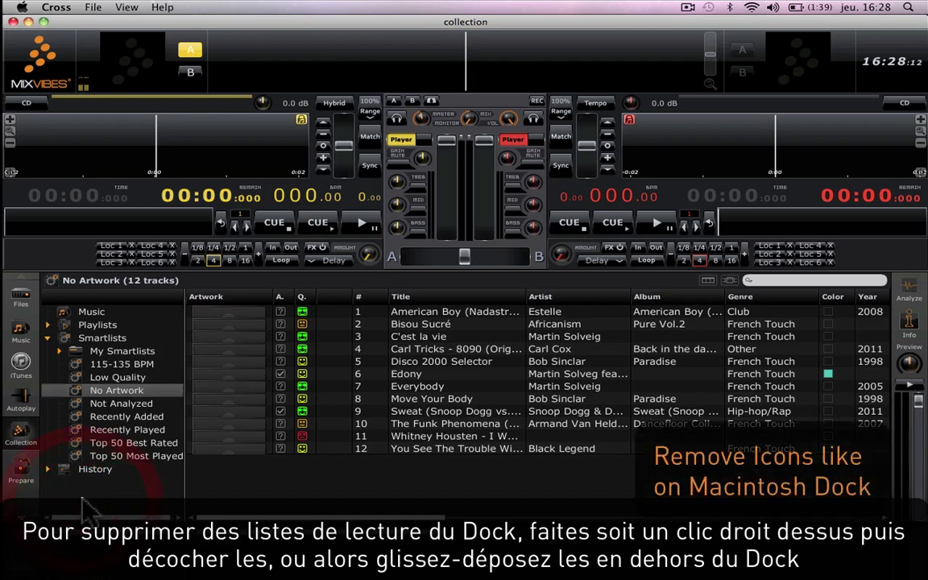
{"action": "right_click", "coordinate": [23, 497]}
{"action": "left_click", "coordinate": [36, 459]}
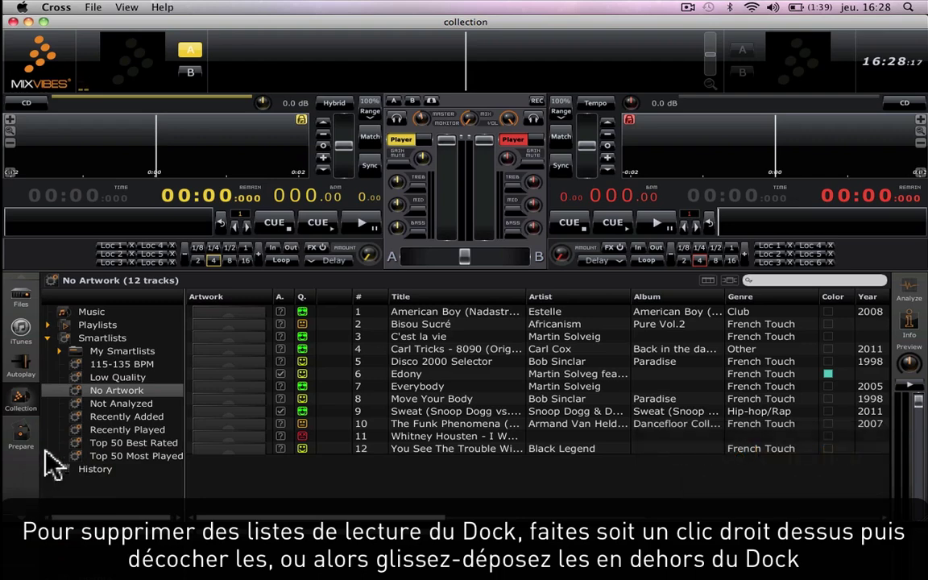
{"action": "left_click_drag", "start_coordinate": [74, 313], "coordinate": [21, 297]}
{"action": "left_click", "coordinate": [21, 296]}
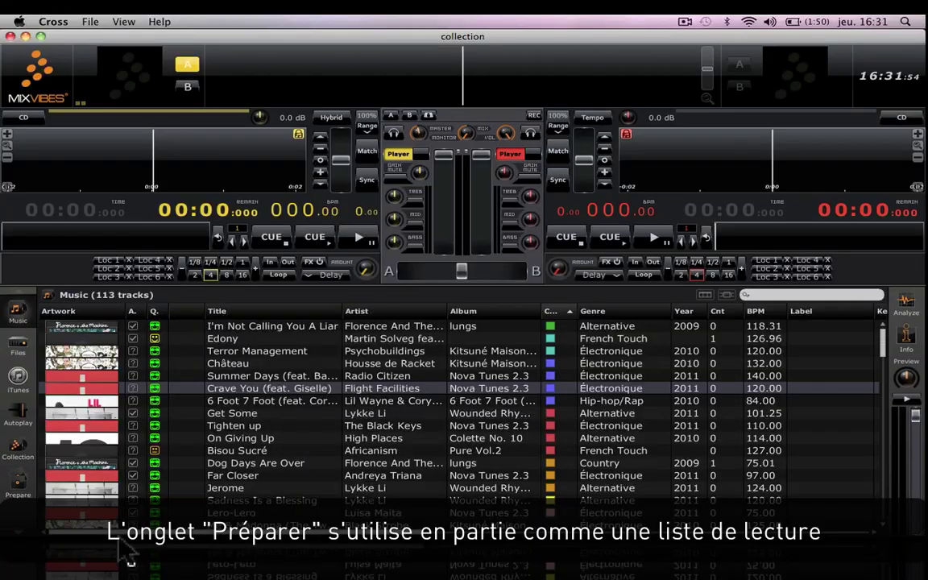
Drag Bisou Sucré and the Radio Citizen track from Music onto the Prepare dock icon.
{"action": "left_click", "coordinate": [19, 486]}
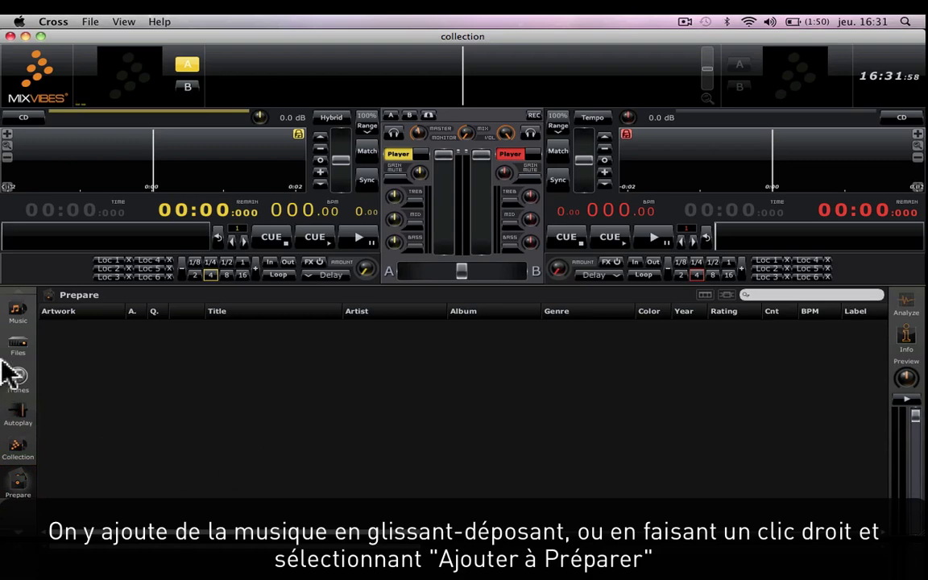
{"action": "left_click", "coordinate": [24, 316]}
{"action": "left_click_drag", "start_coordinate": [238, 451], "coordinate": [19, 487]}
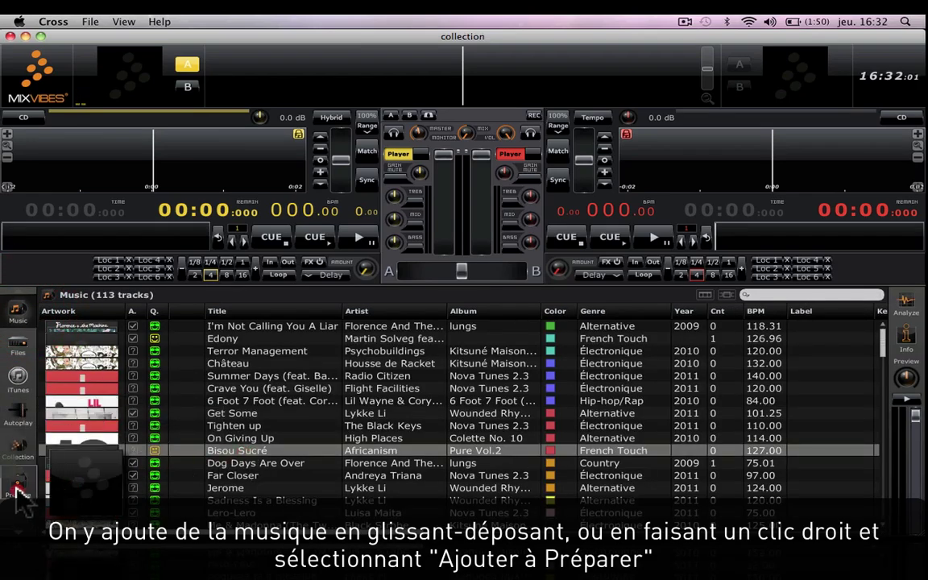
{"action": "left_click", "coordinate": [238, 376]}
{"action": "left_click_drag", "start_coordinate": [238, 379], "coordinate": [17, 487]}
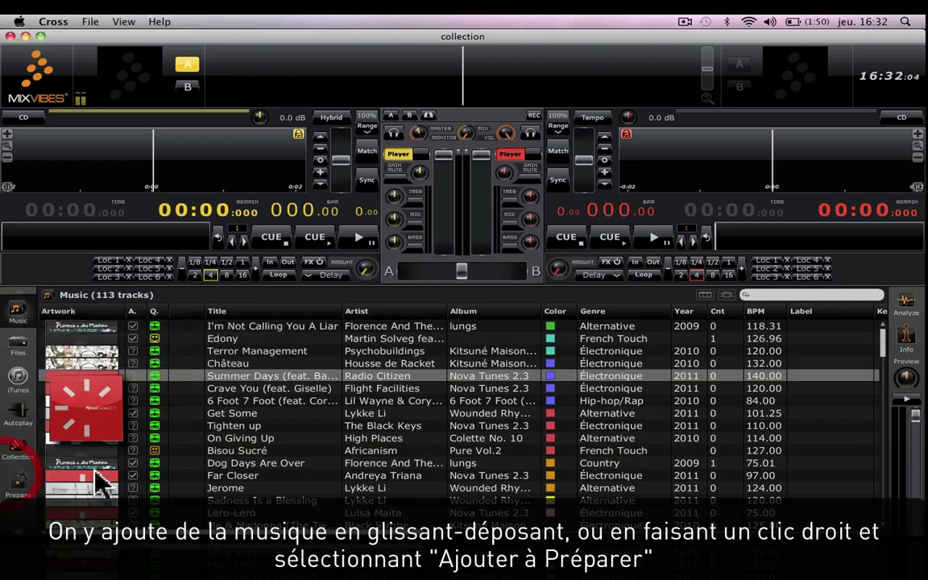
Add The xx track and Everybody to Prepare using the right-click Add to Prepare option.
{"action": "scroll", "coordinate": [395, 401], "scroll_direction": "down", "scroll_amount": 6}
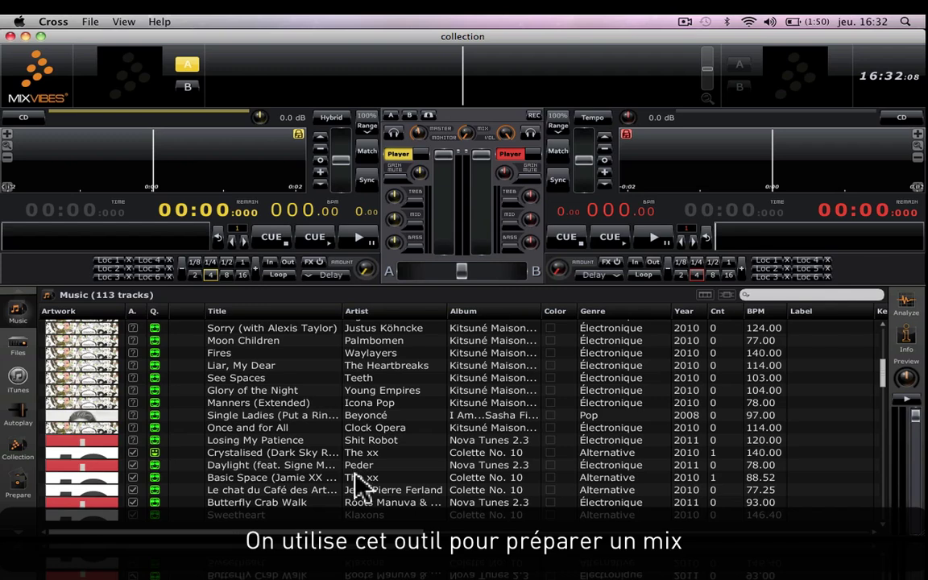
{"action": "right_click", "coordinate": [361, 482]}
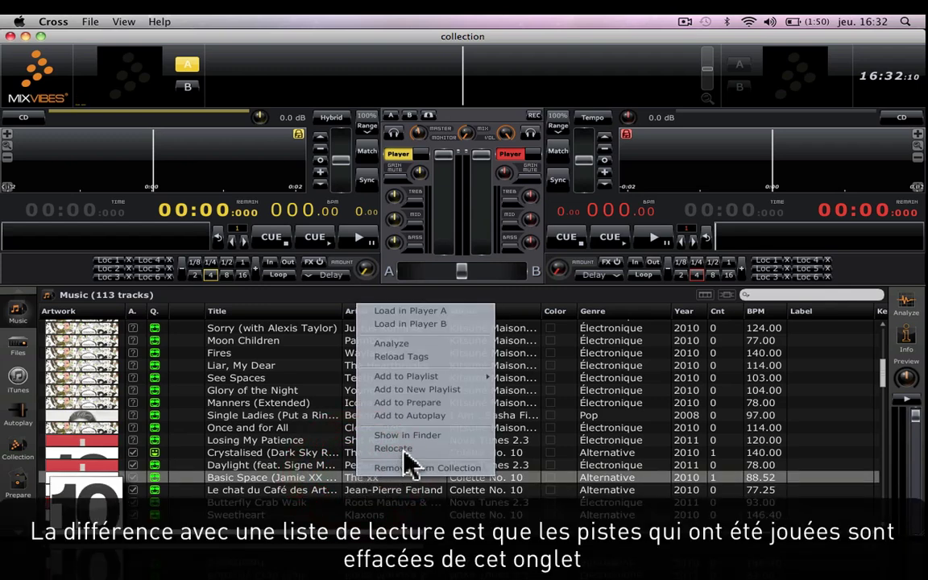
{"action": "left_click", "coordinate": [402, 403]}
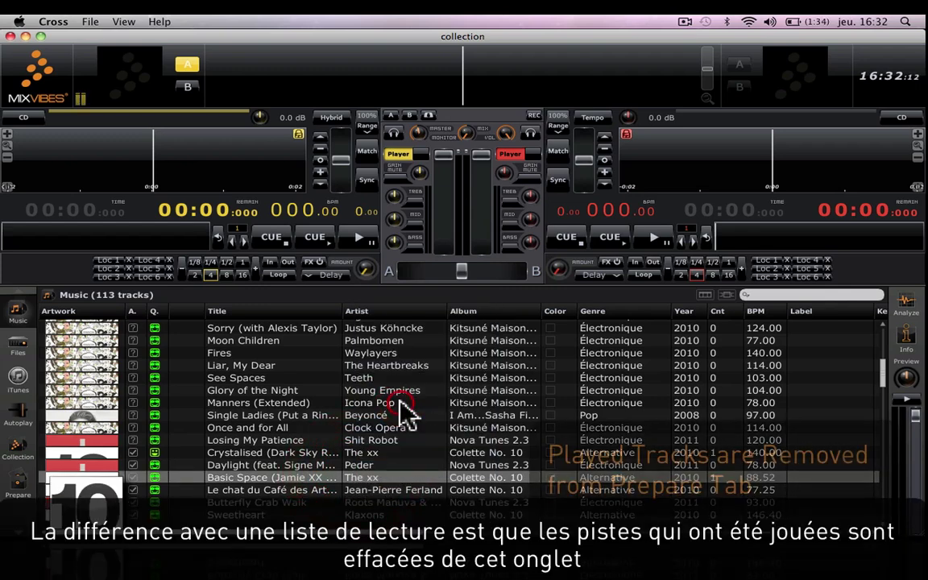
{"action": "scroll", "coordinate": [407, 415], "scroll_direction": "down", "scroll_amount": 8}
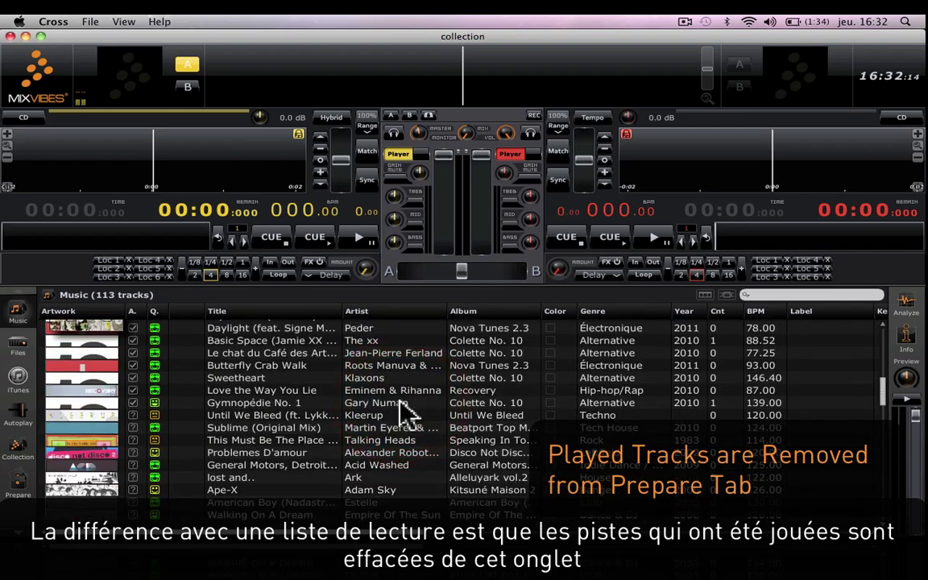
{"action": "right_click", "coordinate": [403, 408]}
{"action": "left_click", "coordinate": [435, 332]}
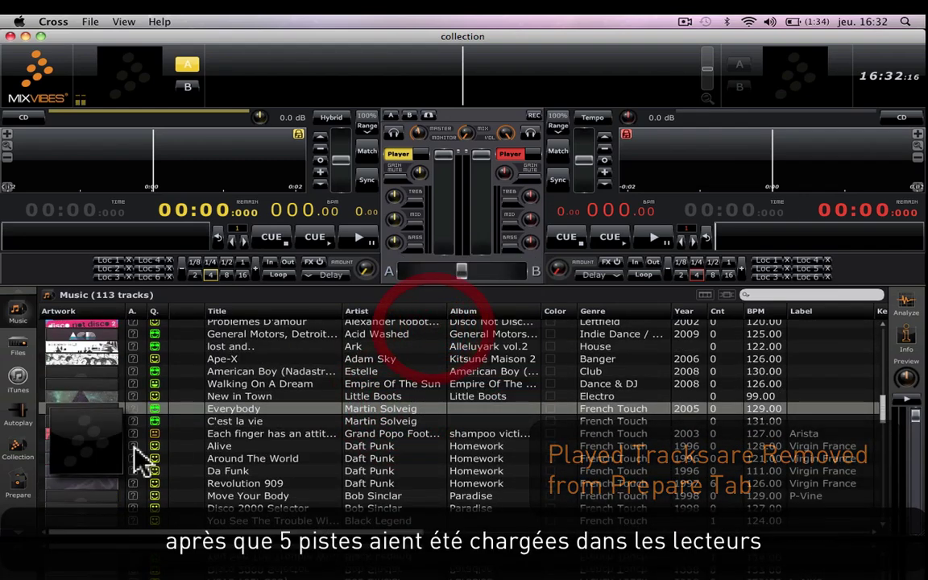